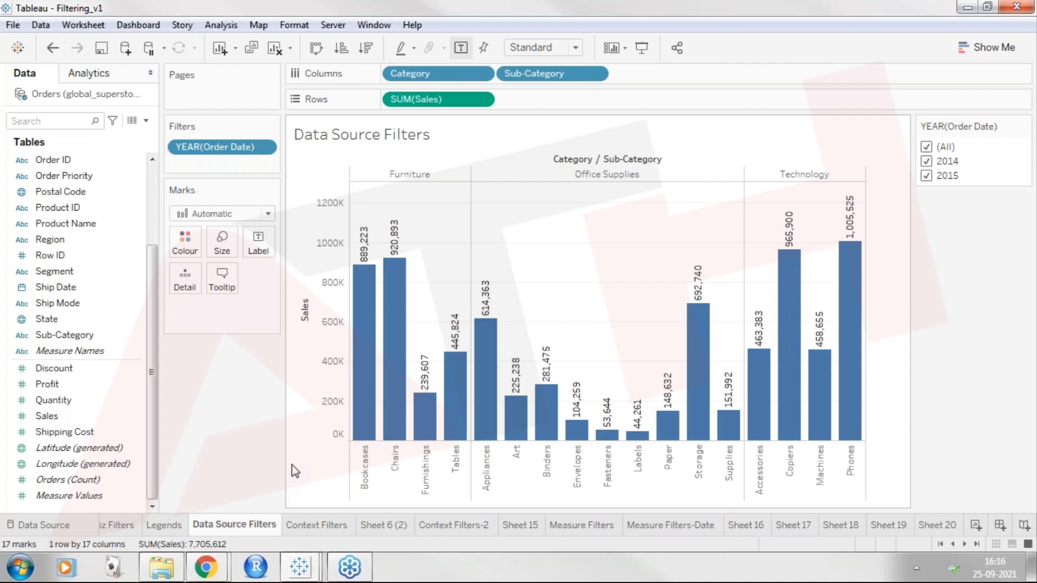
Remove the Year of Order Date filter from the data source filters of Orders (global_superstore_2016).
left_click(45, 27)
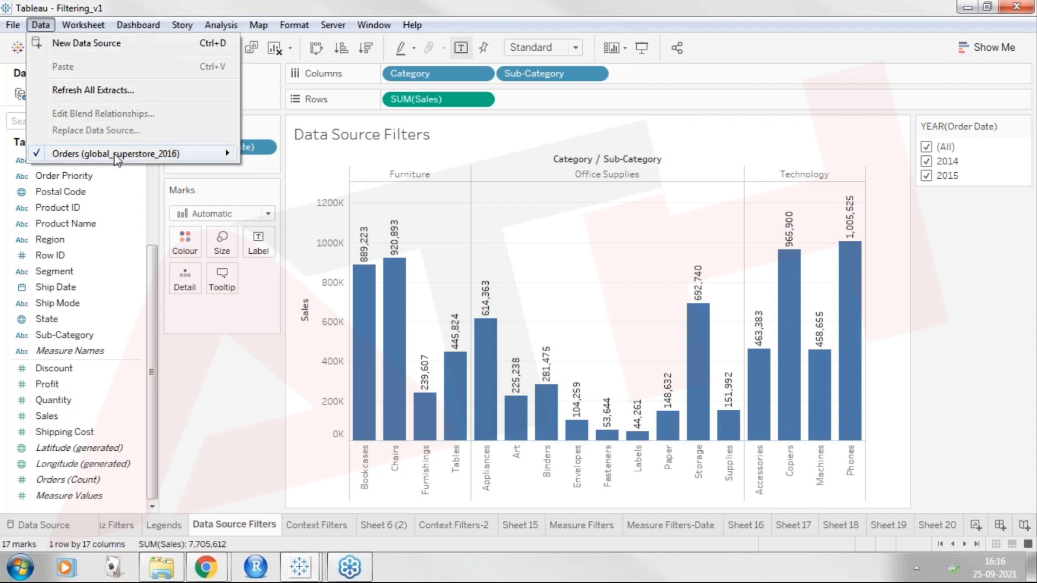
mouse_move(116, 156)
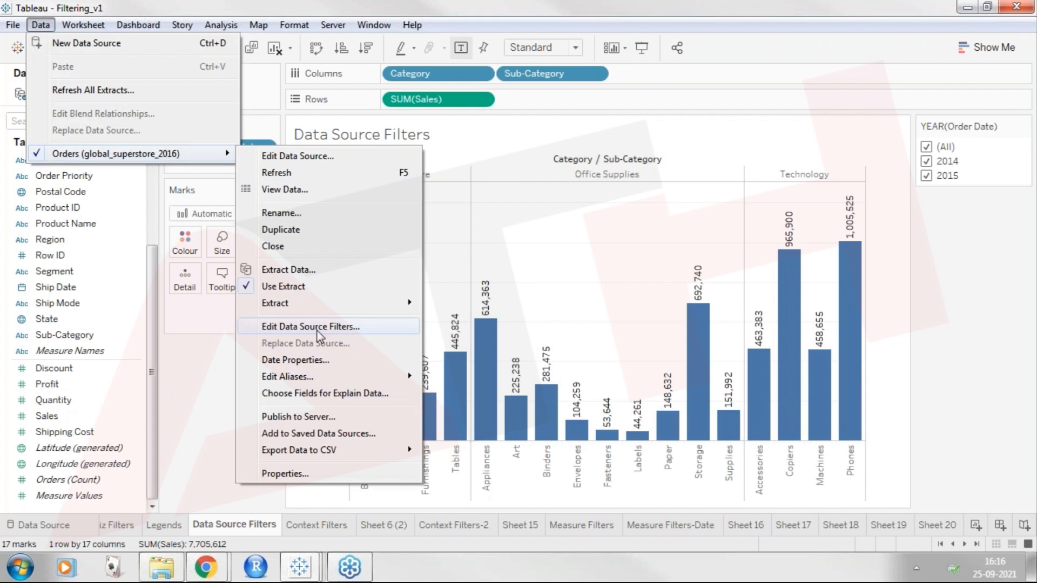
left_click(317, 329)
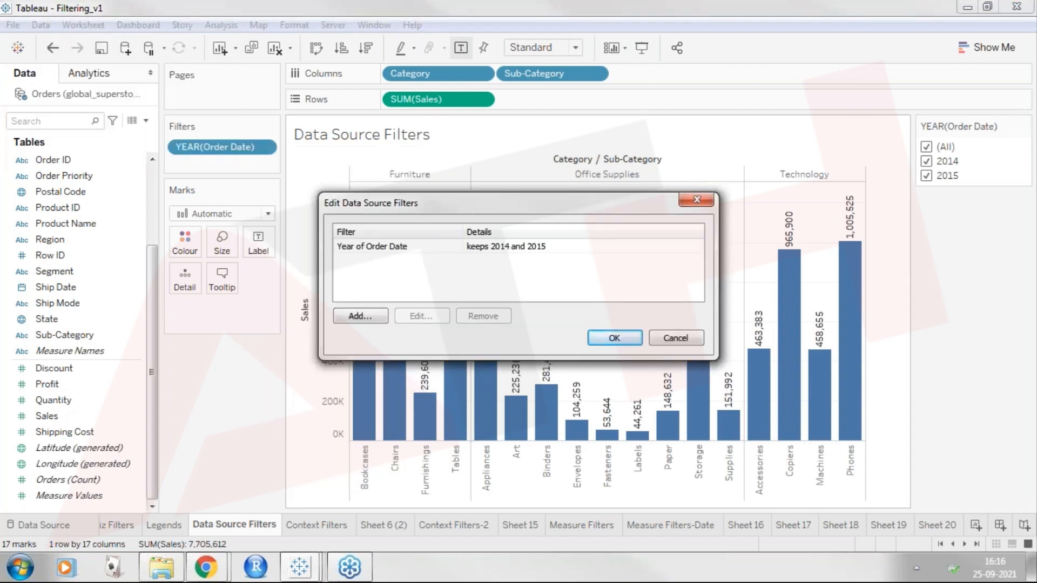
left_click_drag(578, 200, 587, 227)
left_click(548, 277)
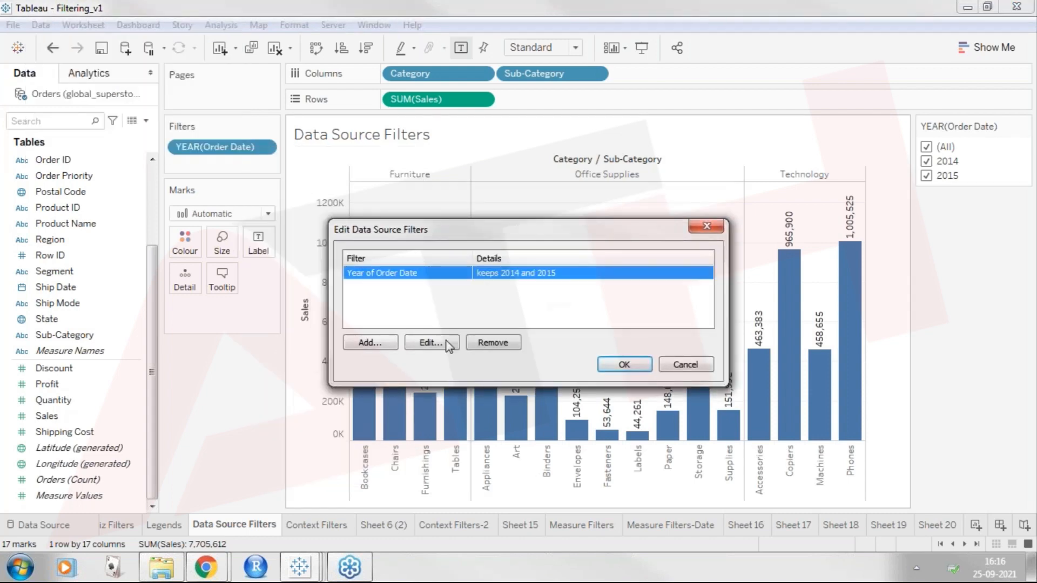
left_click(494, 347)
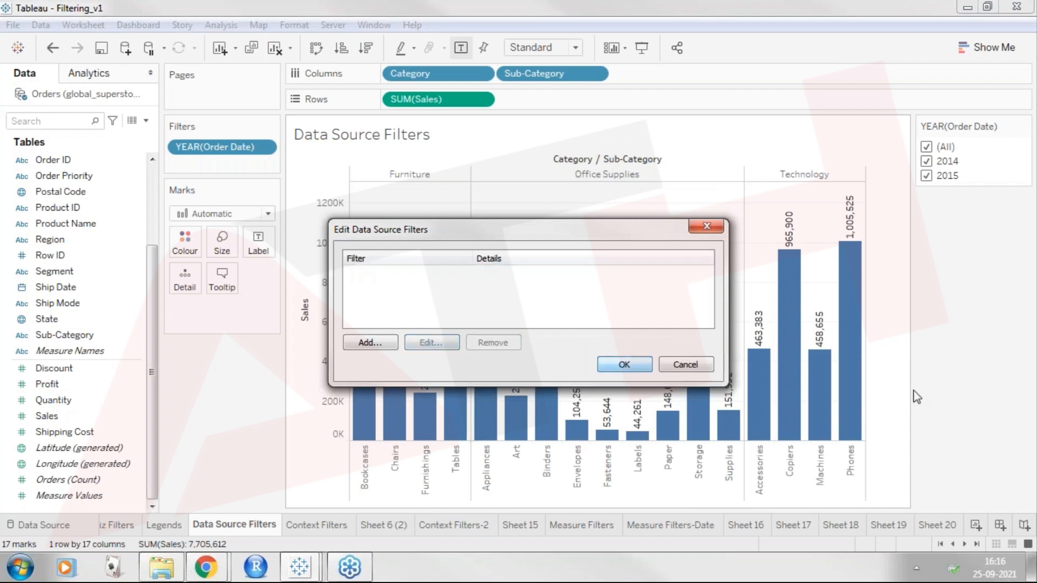
left_click(615, 366)
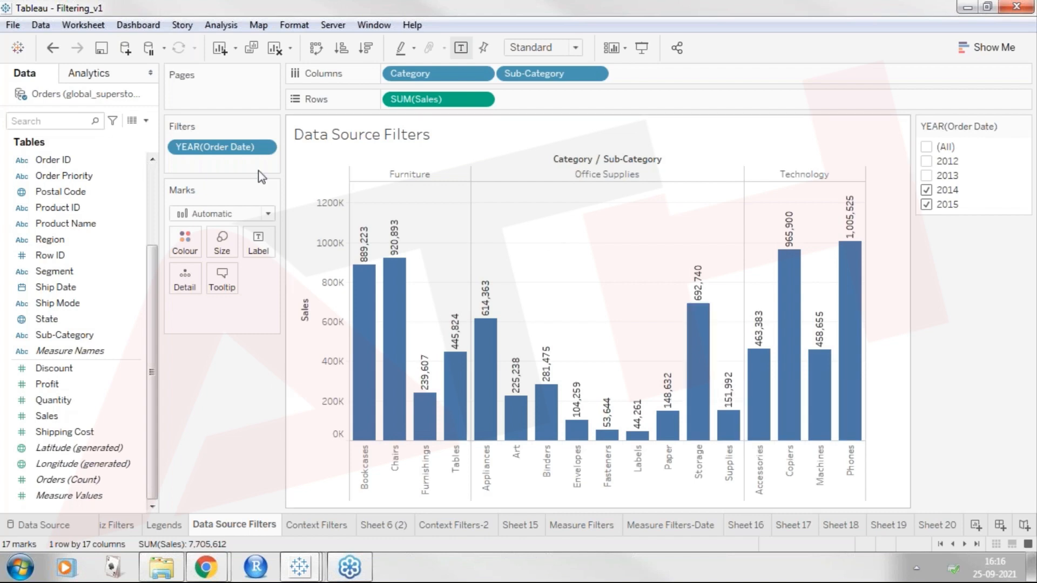
Remove the YEAR(Order Date) filter from the Data Source Filters worksheet.
left_click(204, 146)
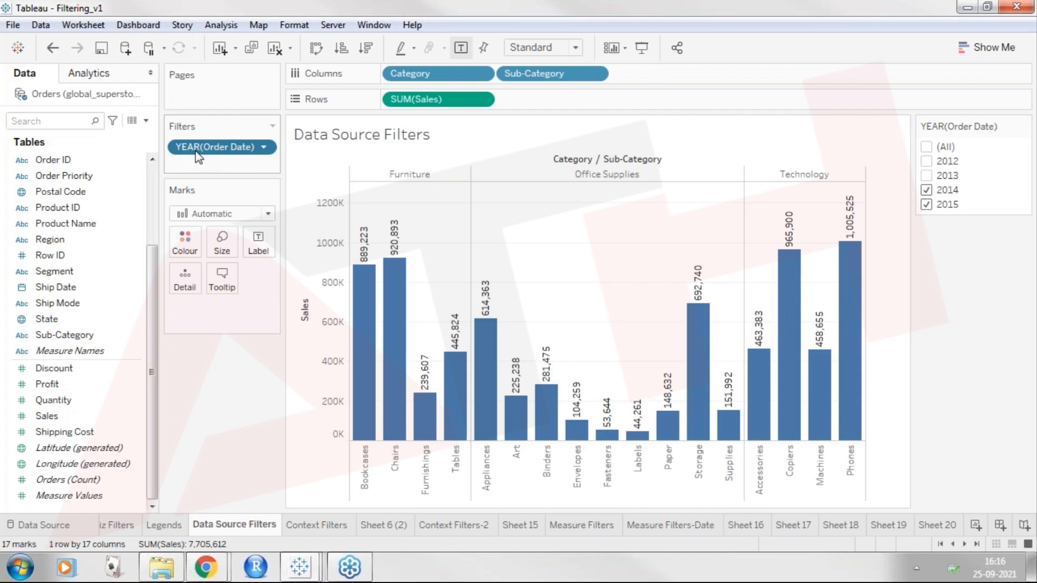
left_click_drag(198, 157, 3, 192)
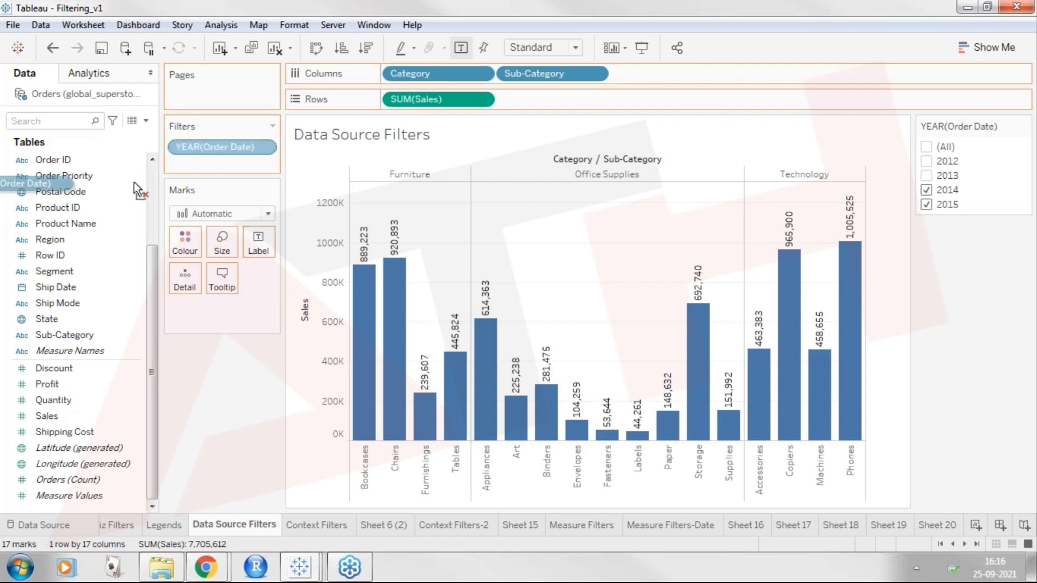
left_click_drag(134, 182, 540, 392)
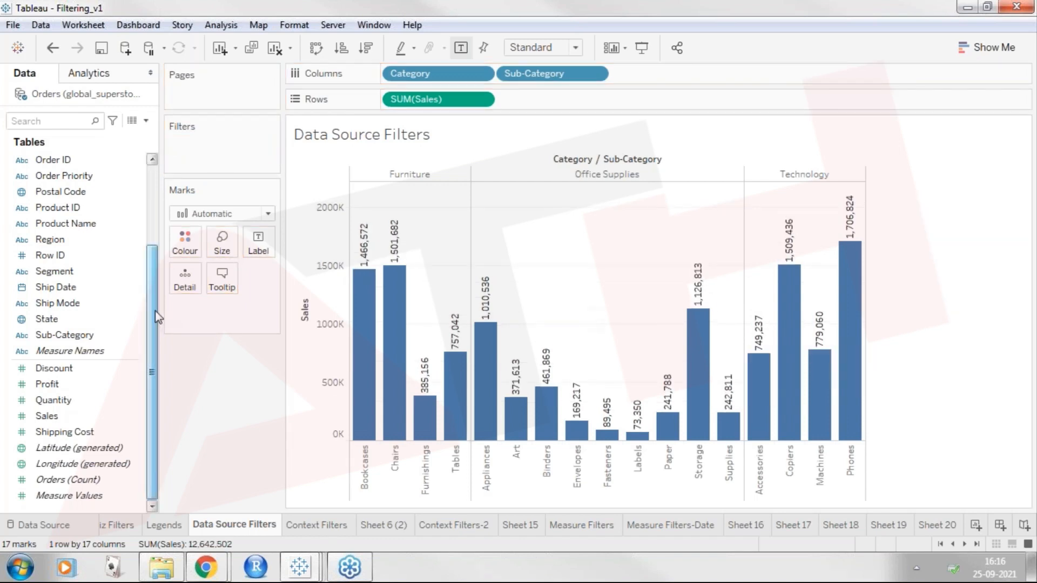
Add a worksheet filter on Order Date by Years that keeps only 2014 and 2015.
left_click_drag(154, 310, 154, 232)
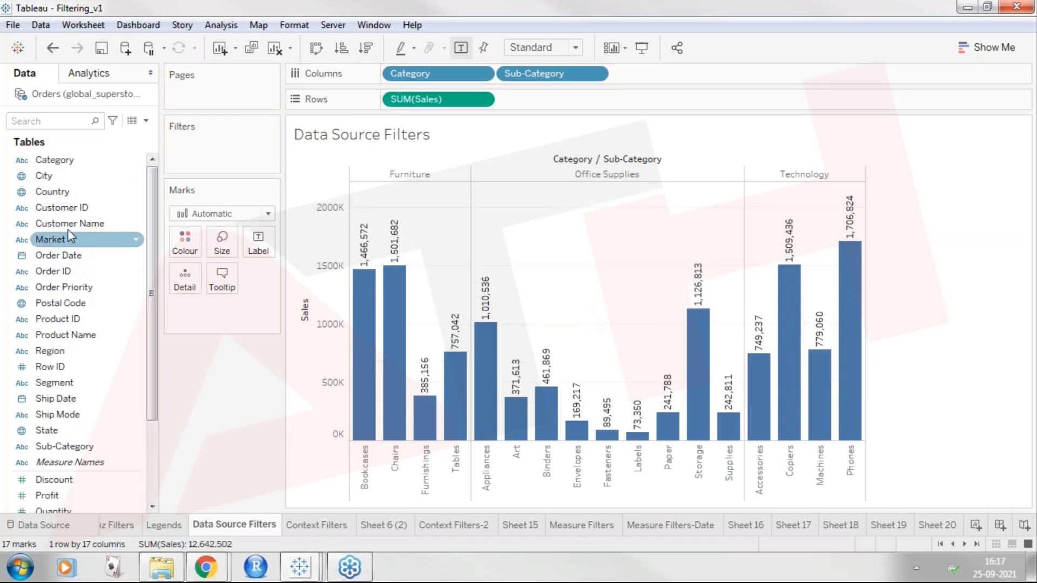
left_click_drag(70, 255, 220, 139)
left_click(453, 192)
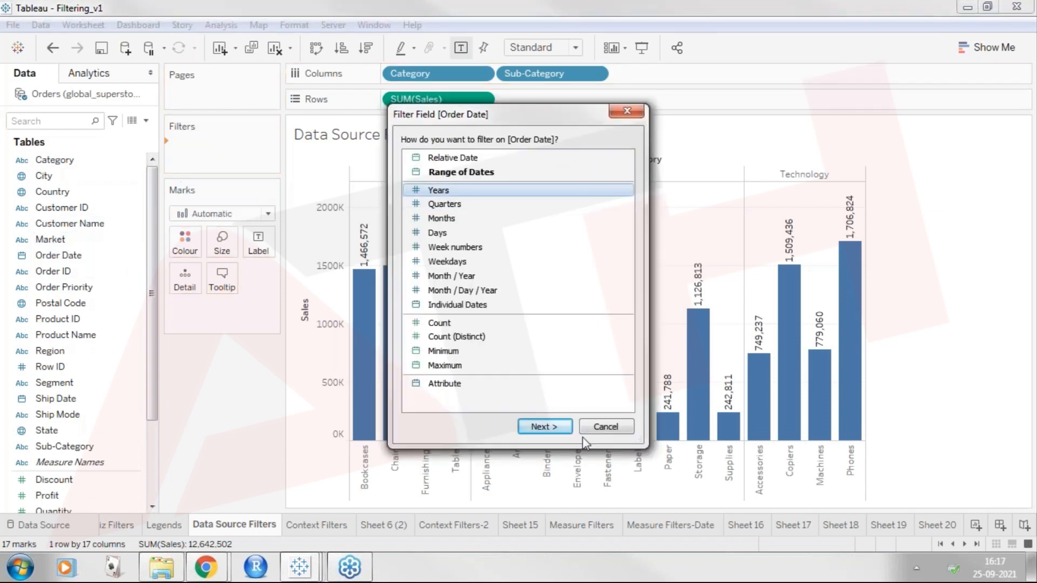
left_click(543, 427)
left_click(375, 188)
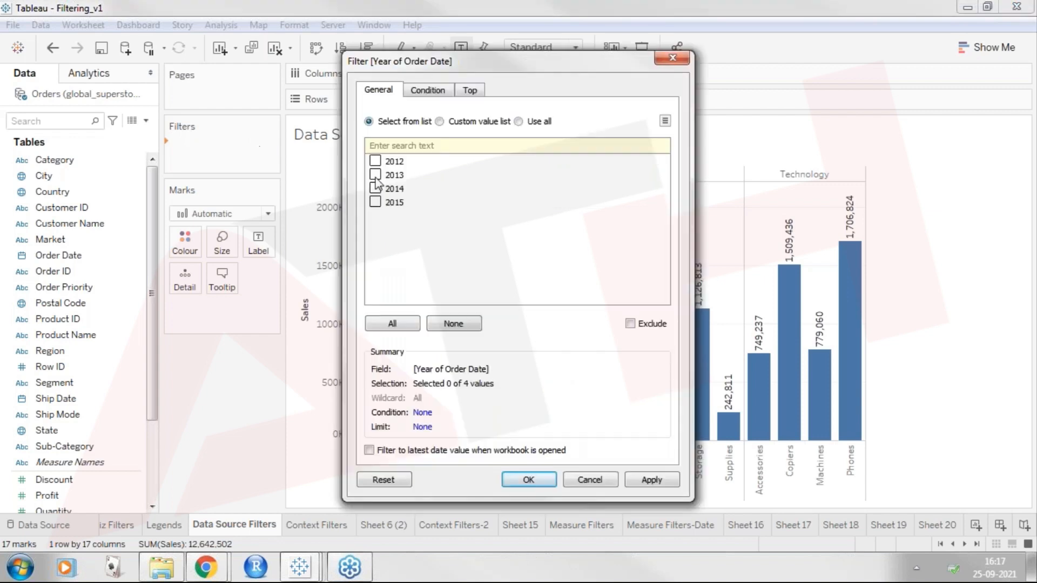
left_click(375, 202)
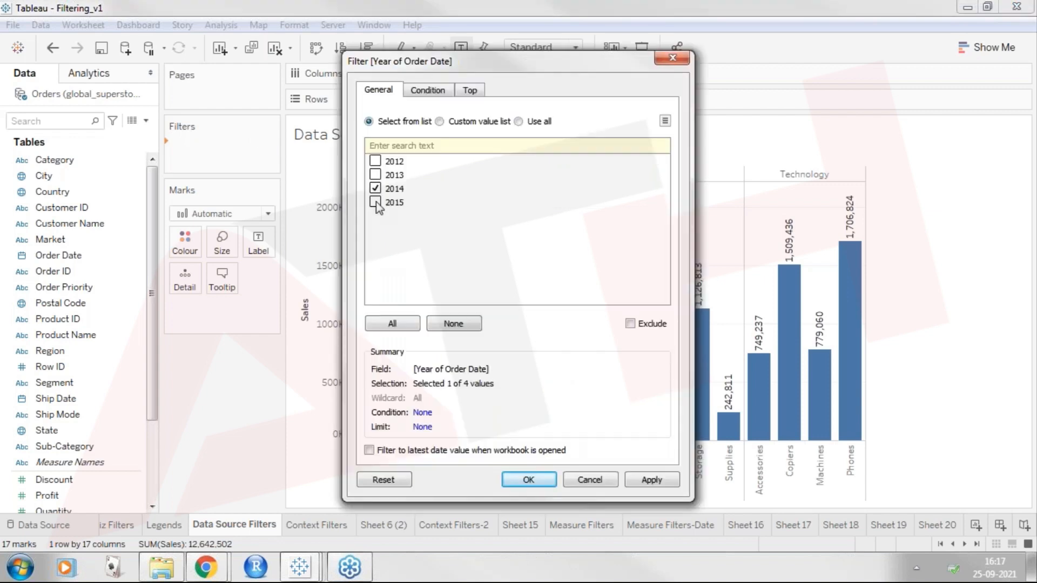
left_click(533, 480)
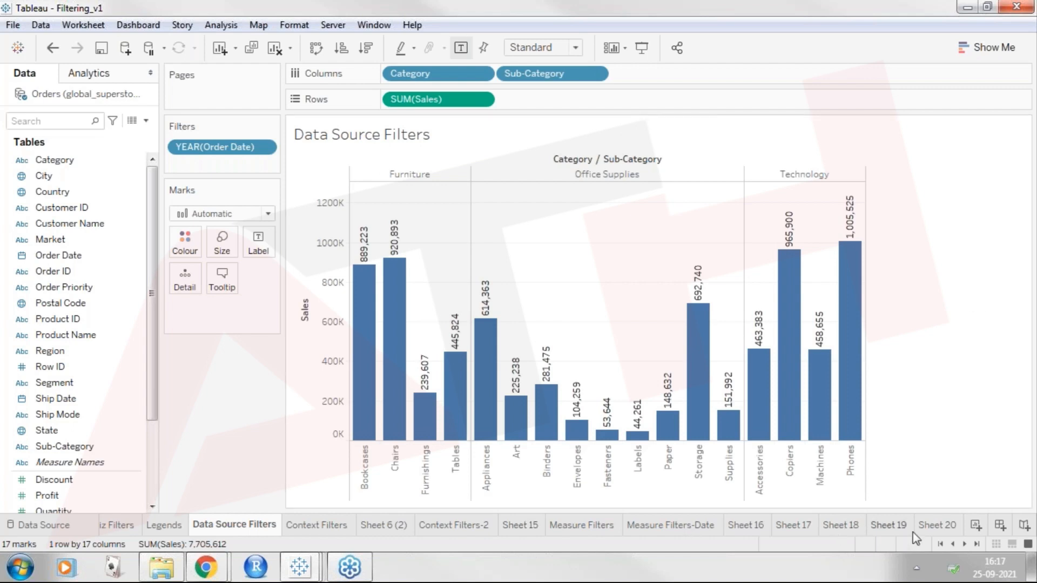
Show the YEAR(Order Date) filter control beside the chart.
mouse_move(912, 532)
left_click(264, 147)
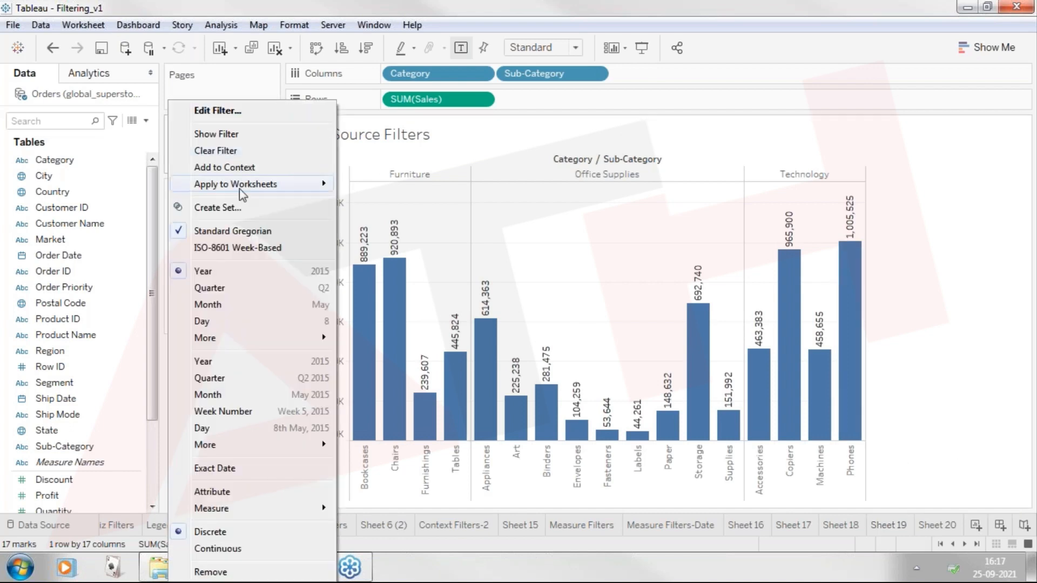
left_click(237, 135)
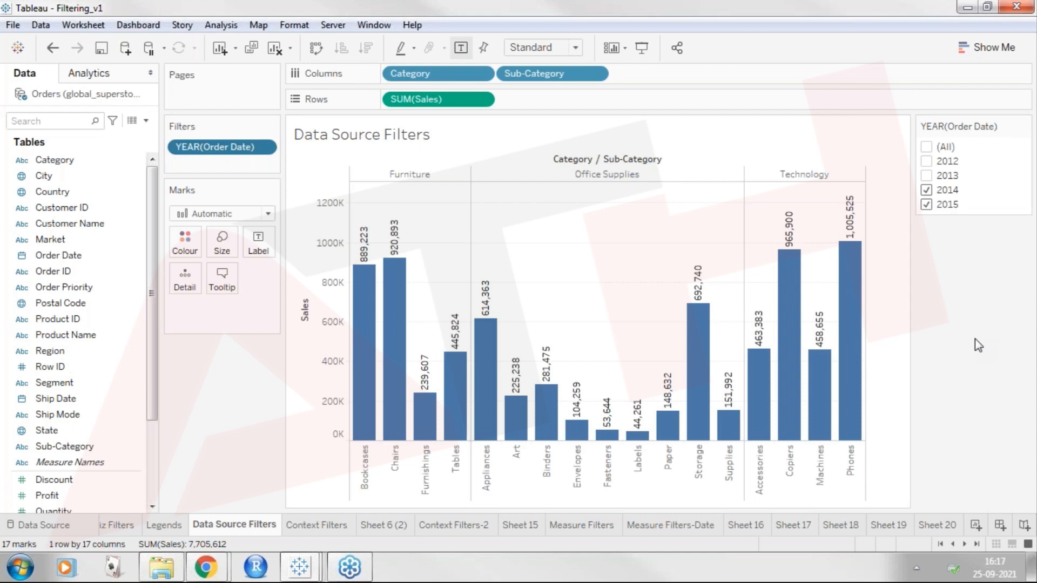
Add a data source filter to Orders (global_superstore_2016) on Order Date by Years, keeping 2014 and 2015.
left_click(40, 24)
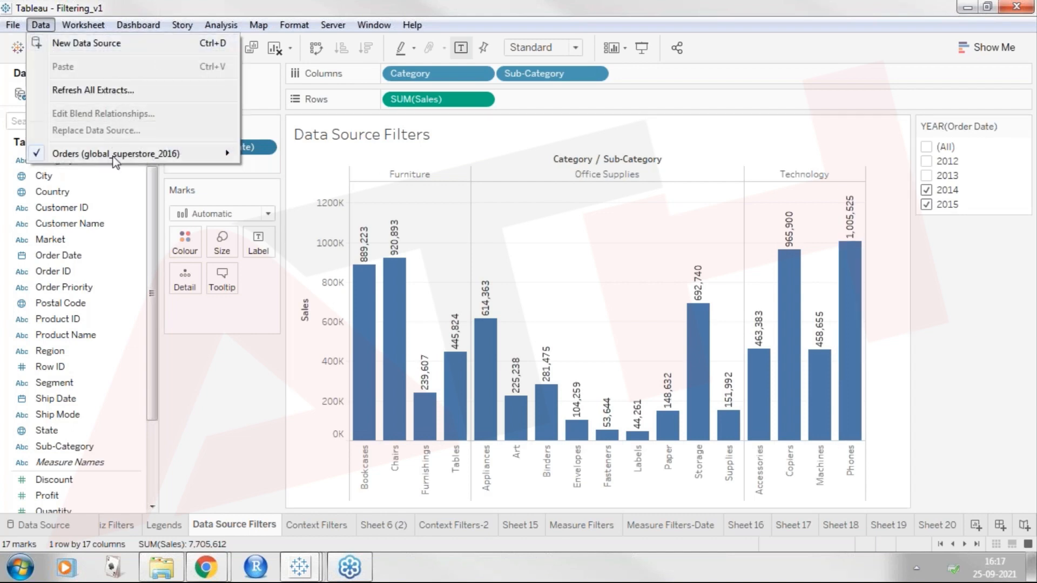
mouse_move(114, 158)
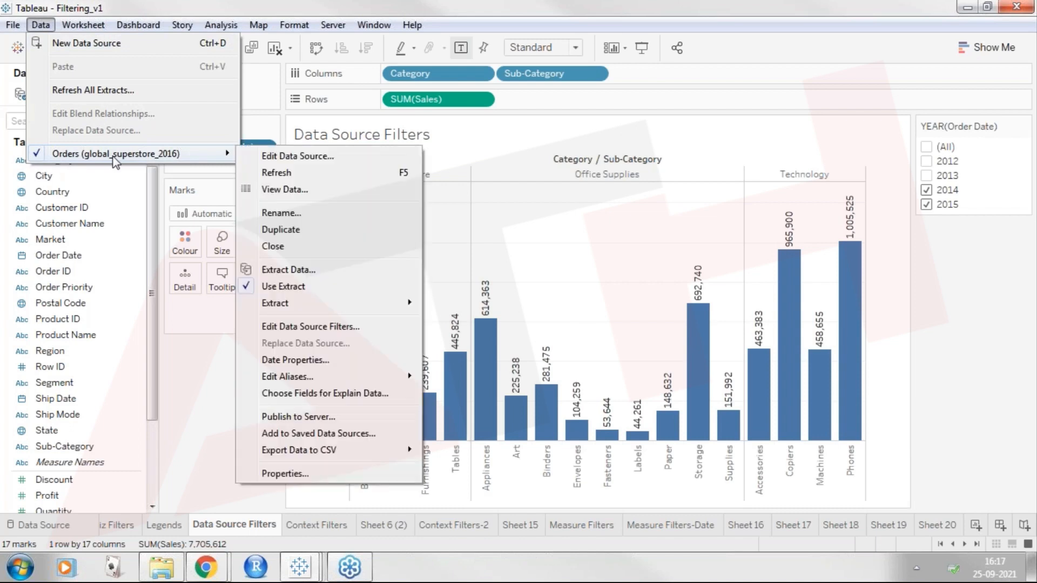
left_click(341, 330)
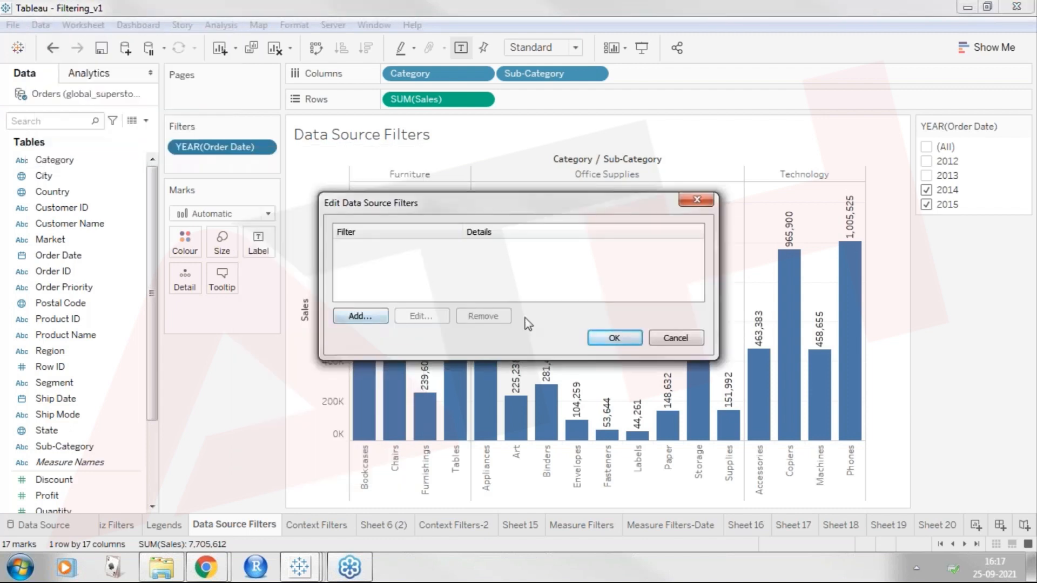
left_click(368, 316)
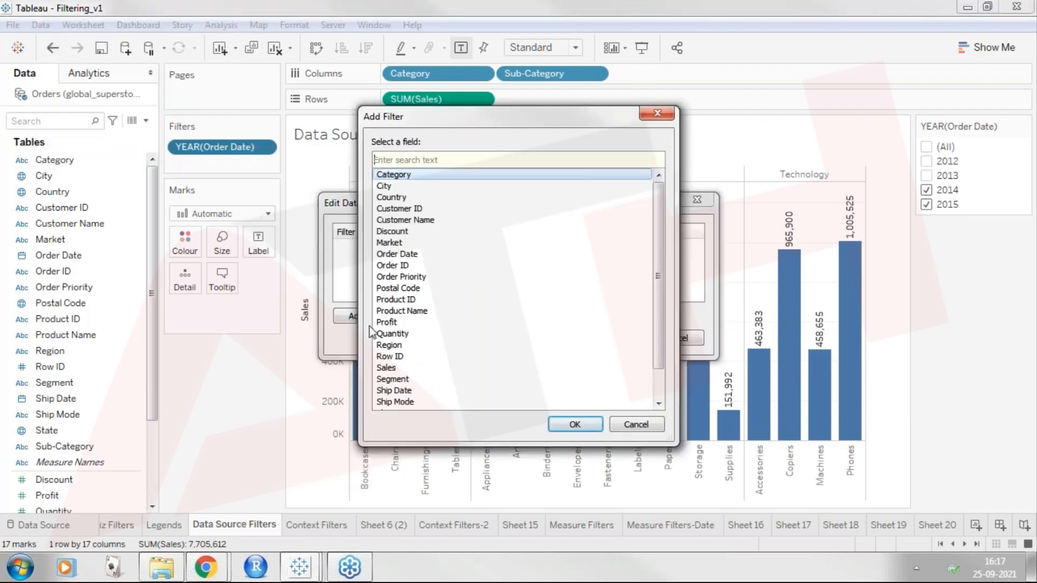
left_click(448, 254)
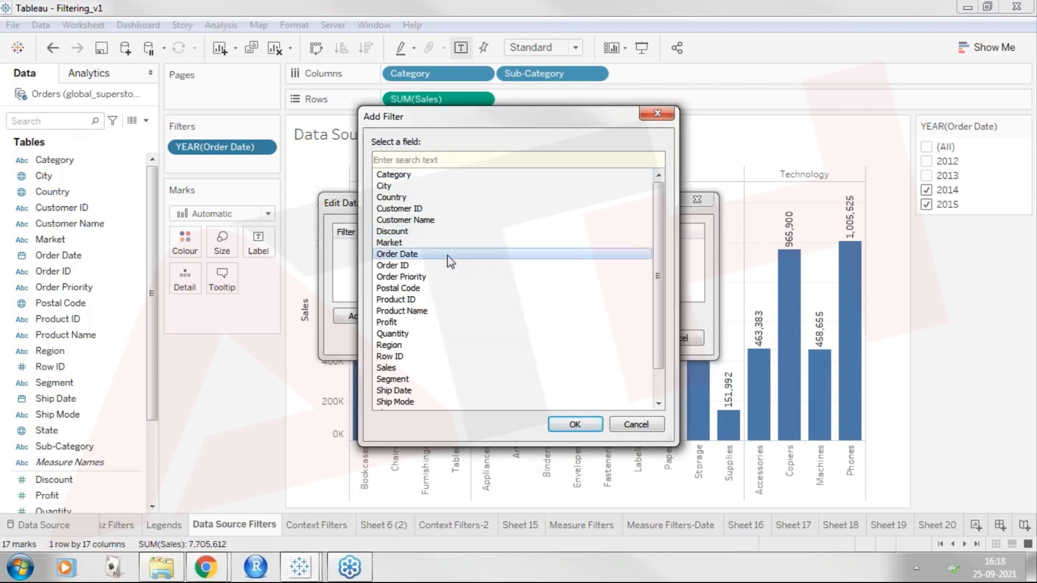
left_click(585, 424)
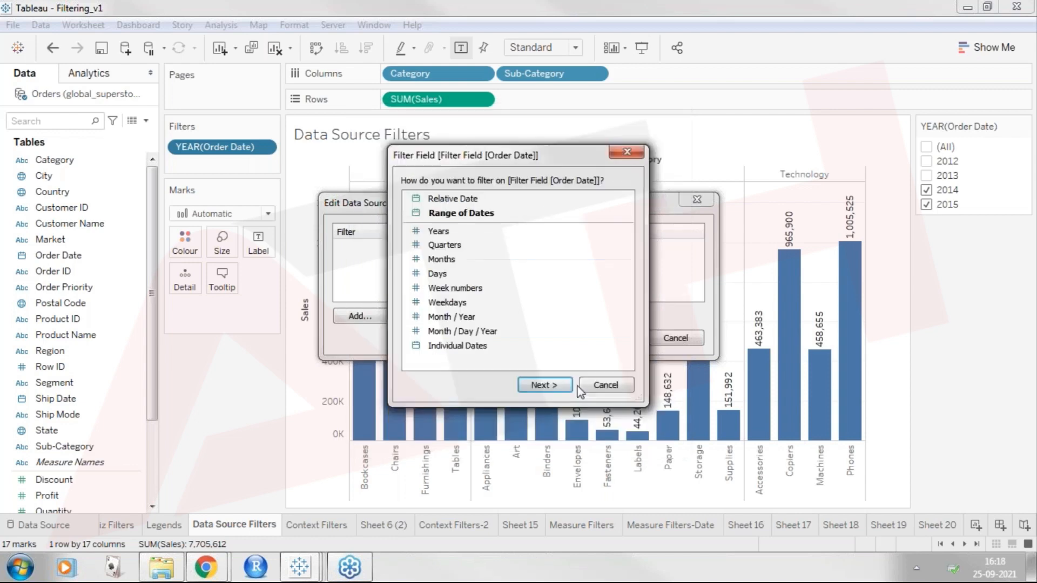
left_click(464, 232)
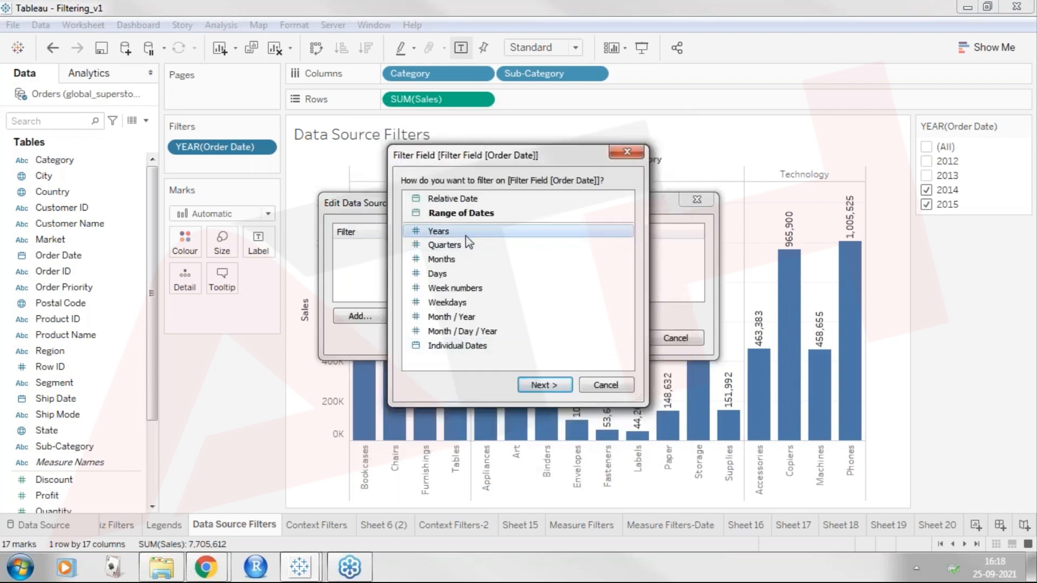
left_click(537, 385)
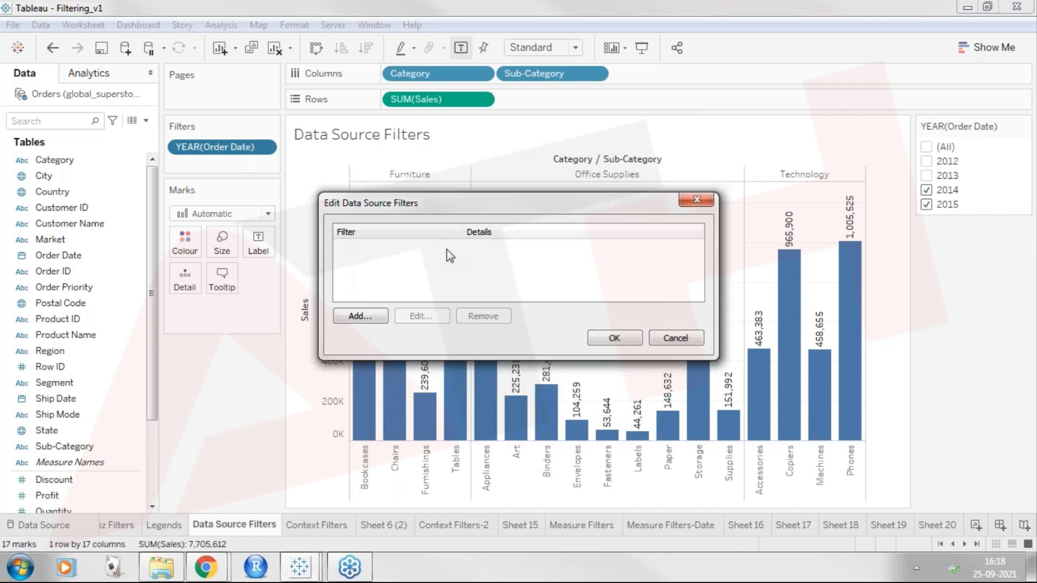
left_click(375, 188)
left_click(376, 203)
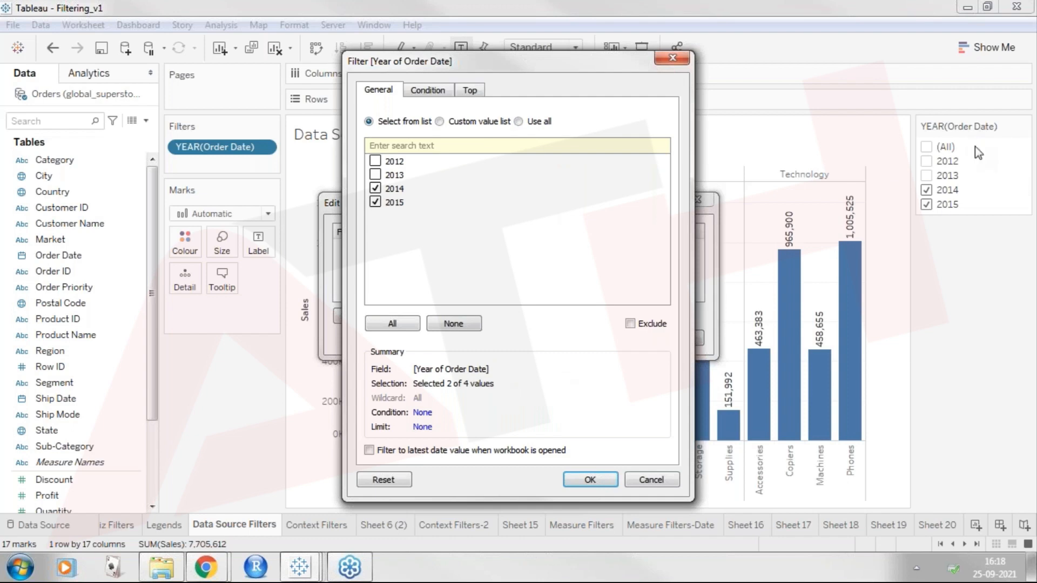
left_click(590, 480)
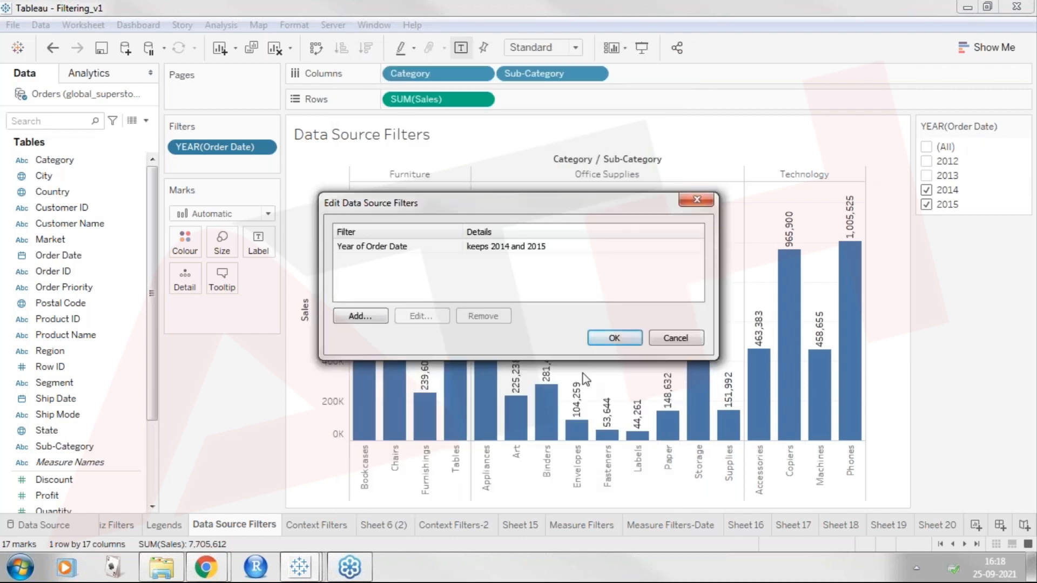
left_click(614, 339)
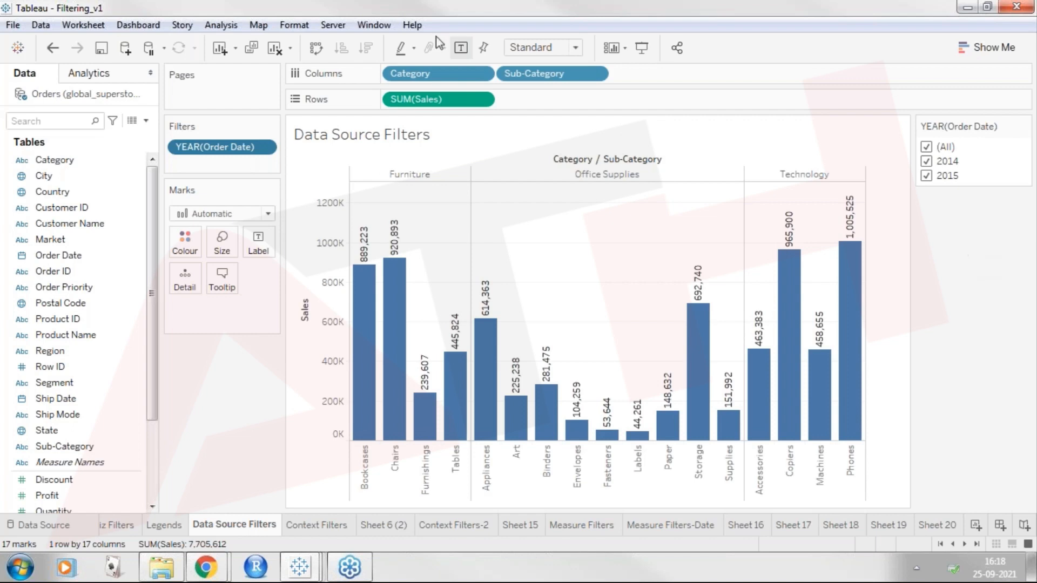
Open the data source filters of Orders (global_superstore_2016) for editing.
left_click(40, 29)
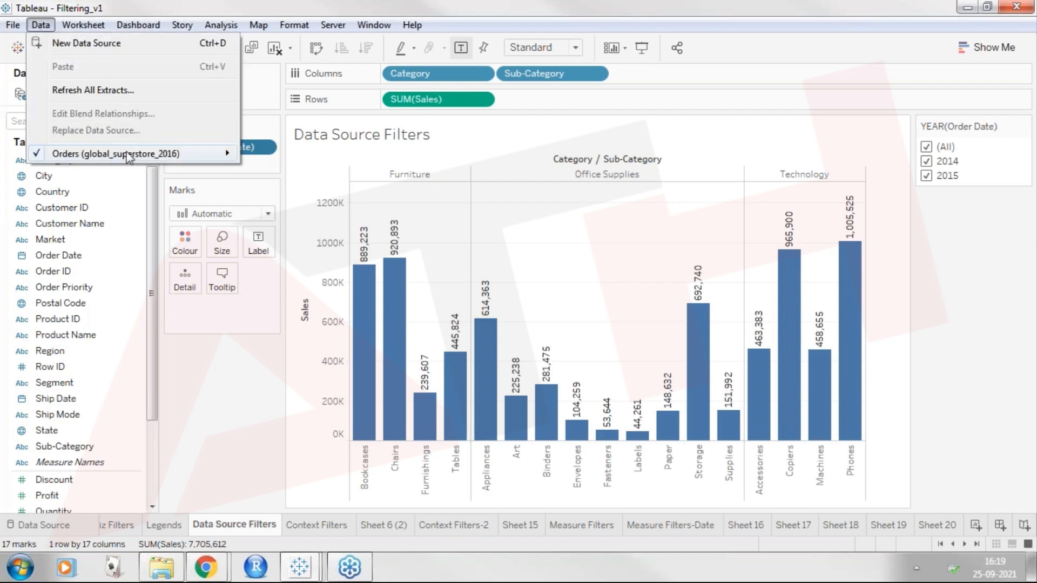
mouse_move(128, 157)
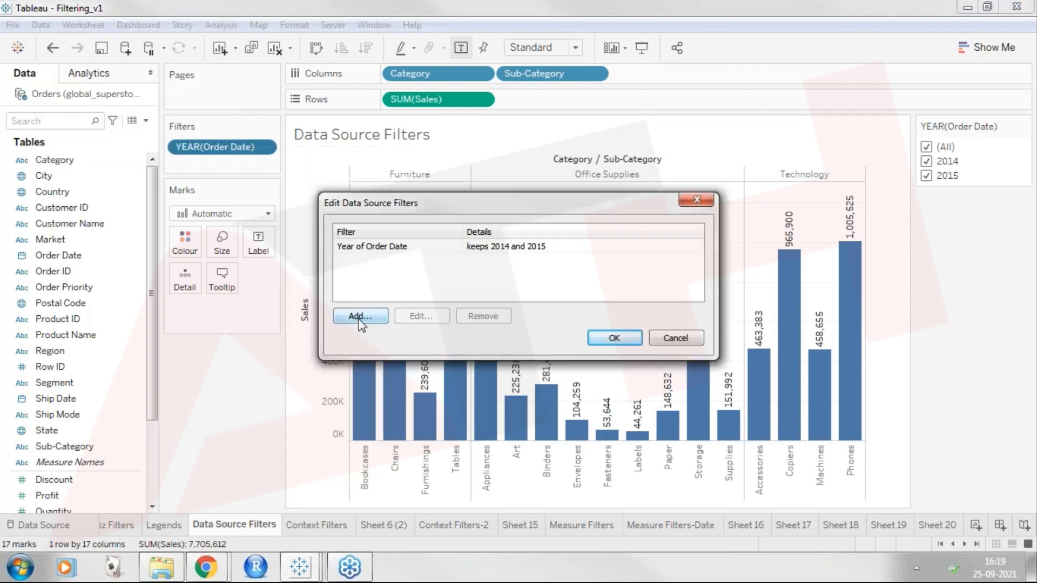
left_click(359, 316)
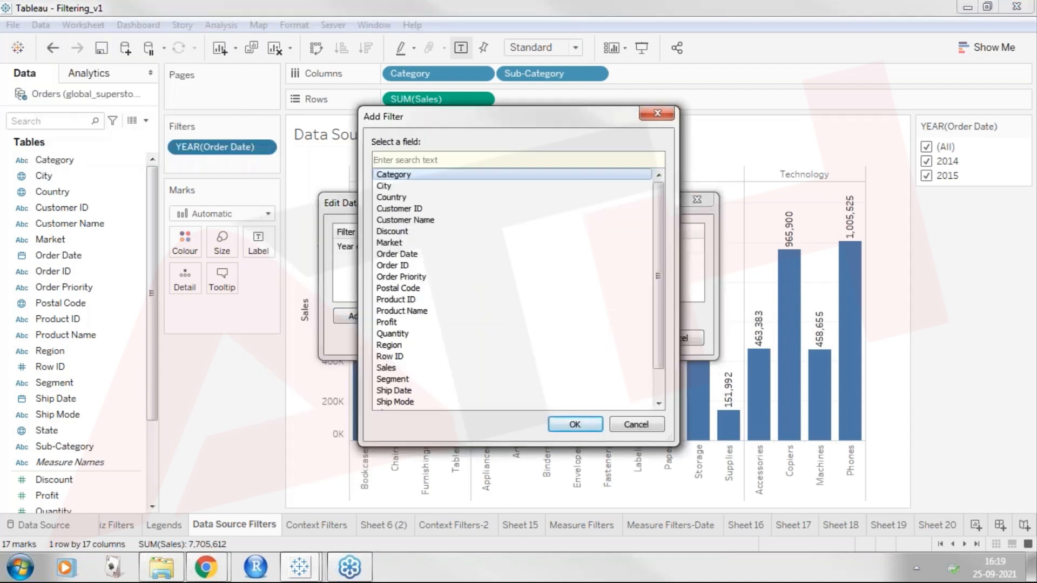
left_click_drag(428, 117, 641, 127)
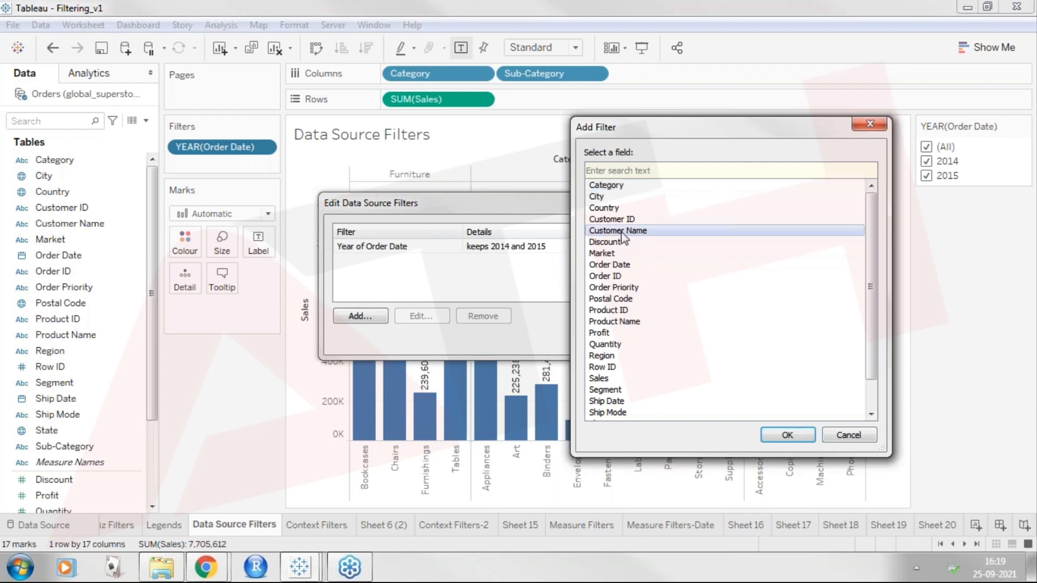
key("Escape")
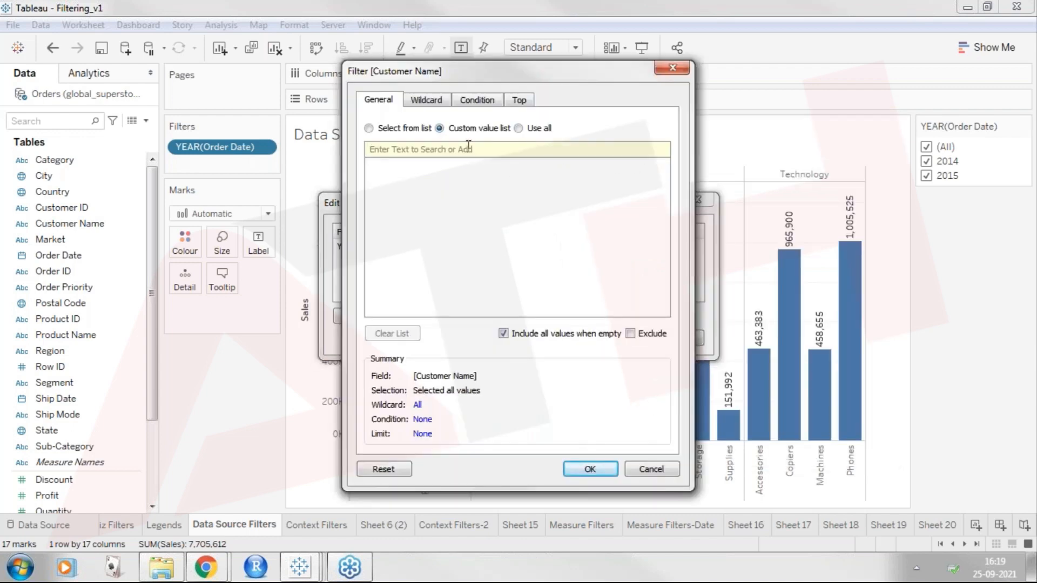
left_click(369, 129)
type("United")
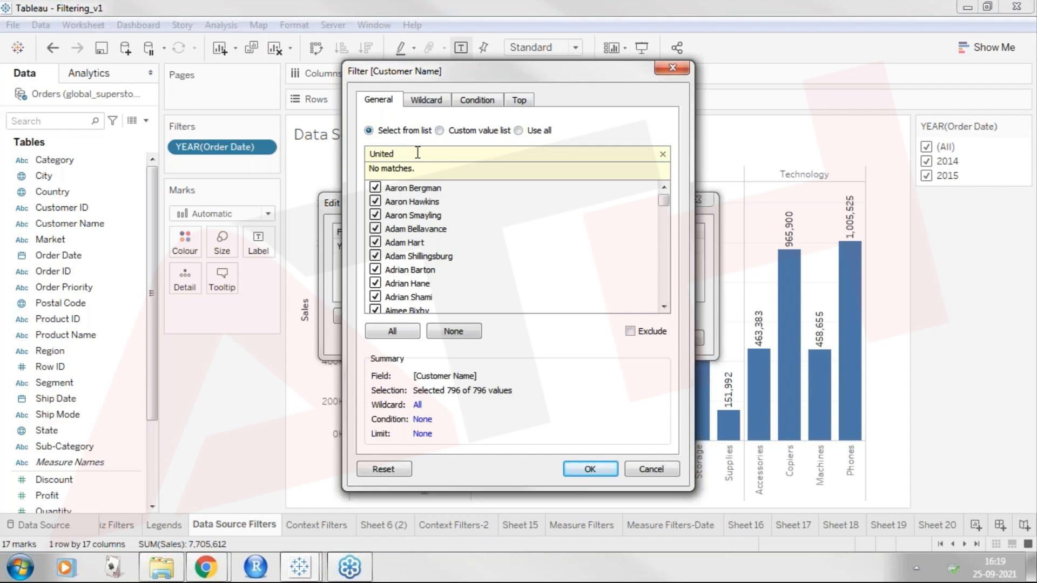
key("BackSpace")
key("BackSpace")
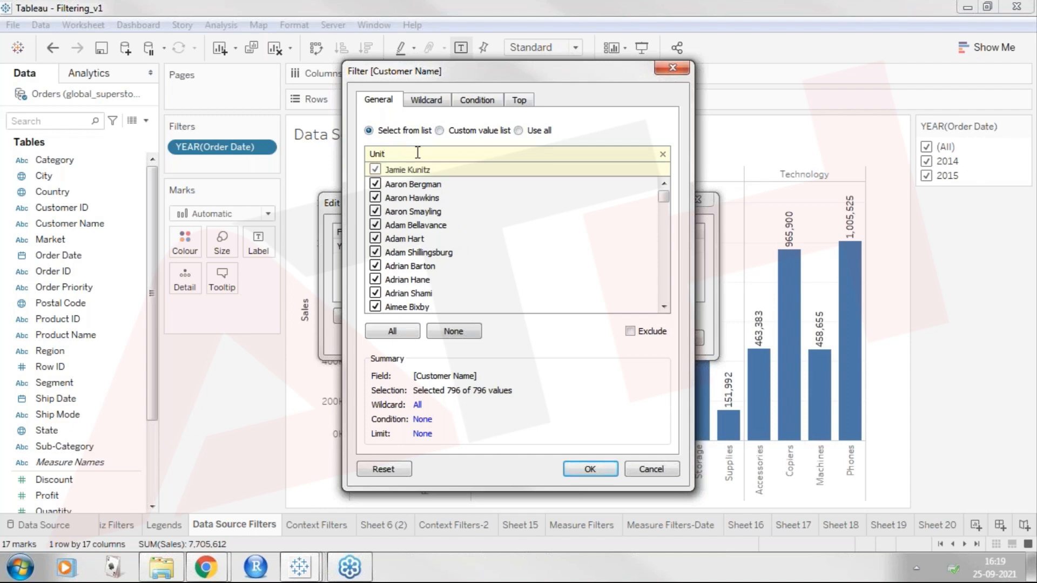
key("BackSpace")
key("BackSpace")
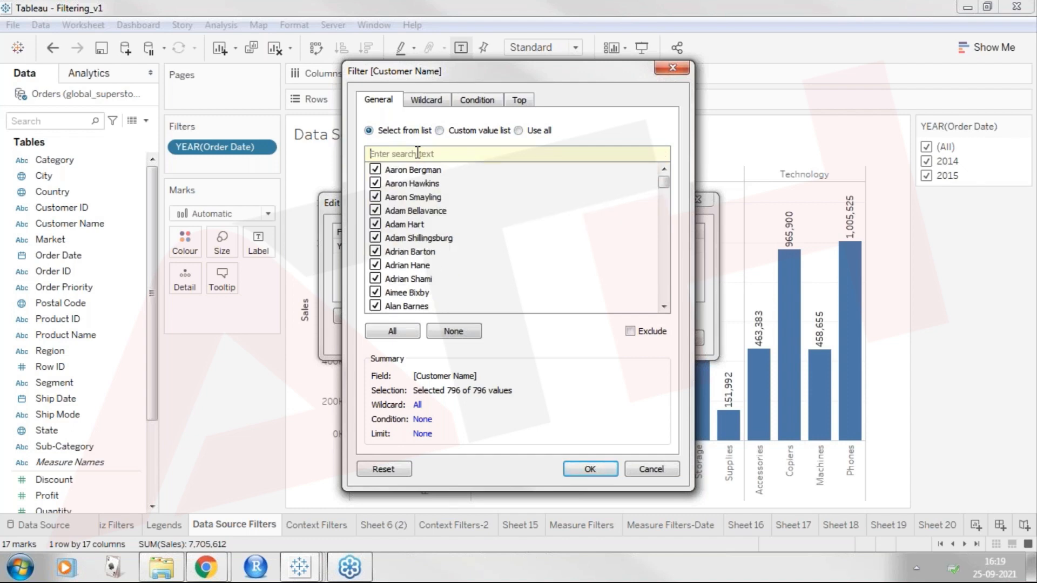
left_click(674, 69)
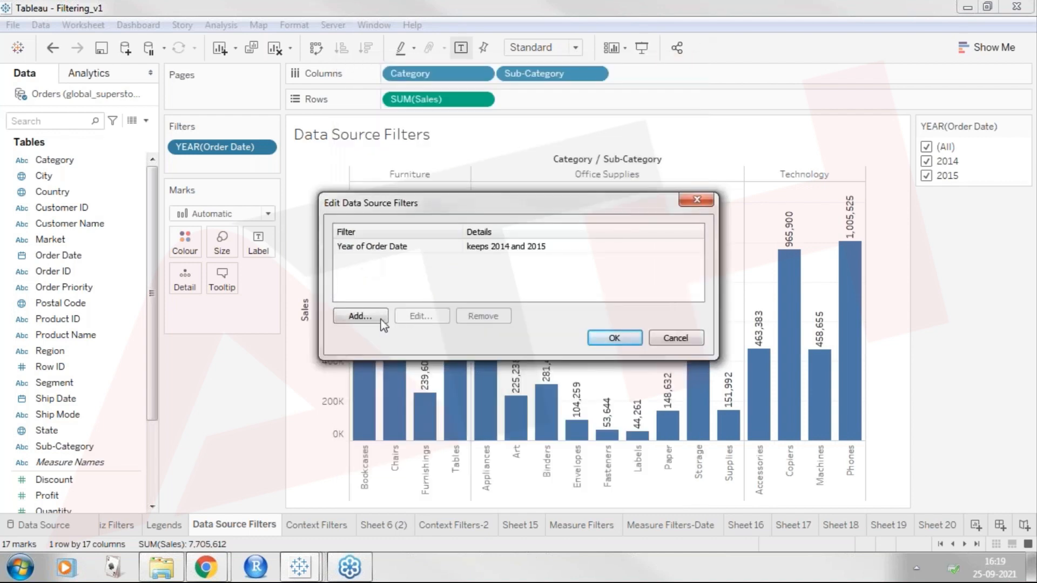
Add a data source filter on Country that keeps only United States, and apply it to the Orders data source.
left_click(360, 316)
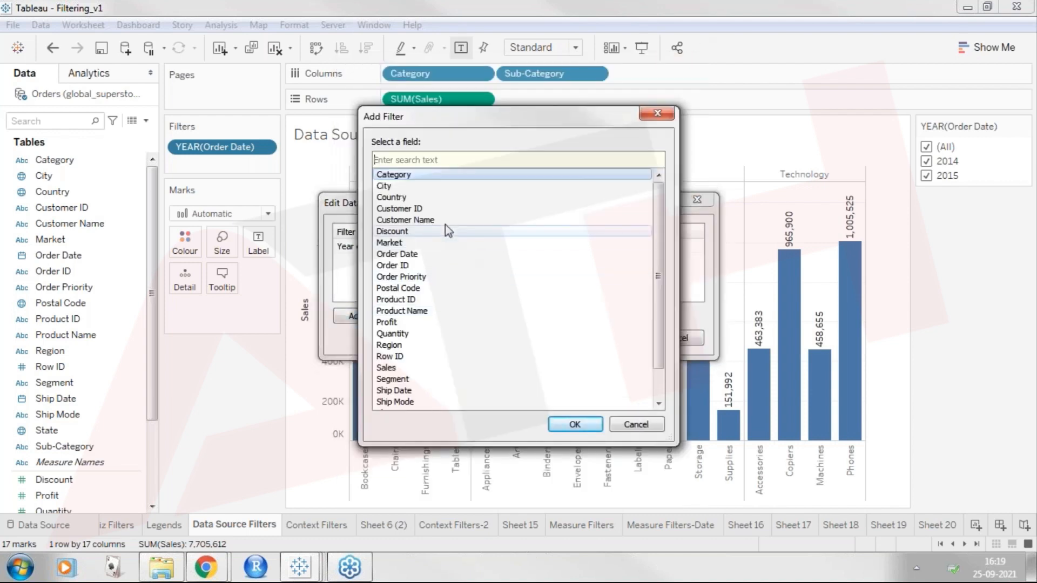
left_click(446, 221)
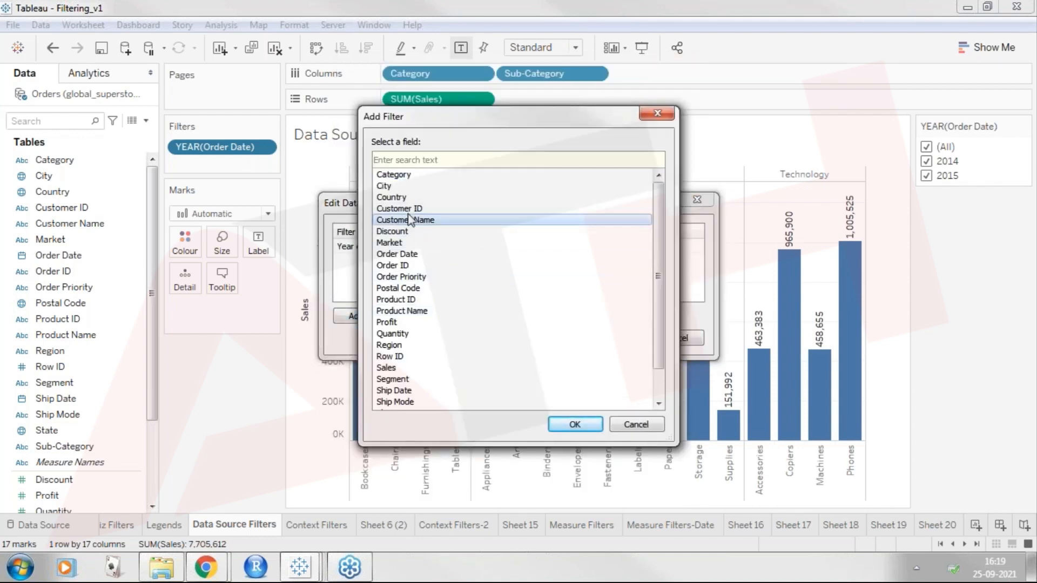
double_click(412, 198)
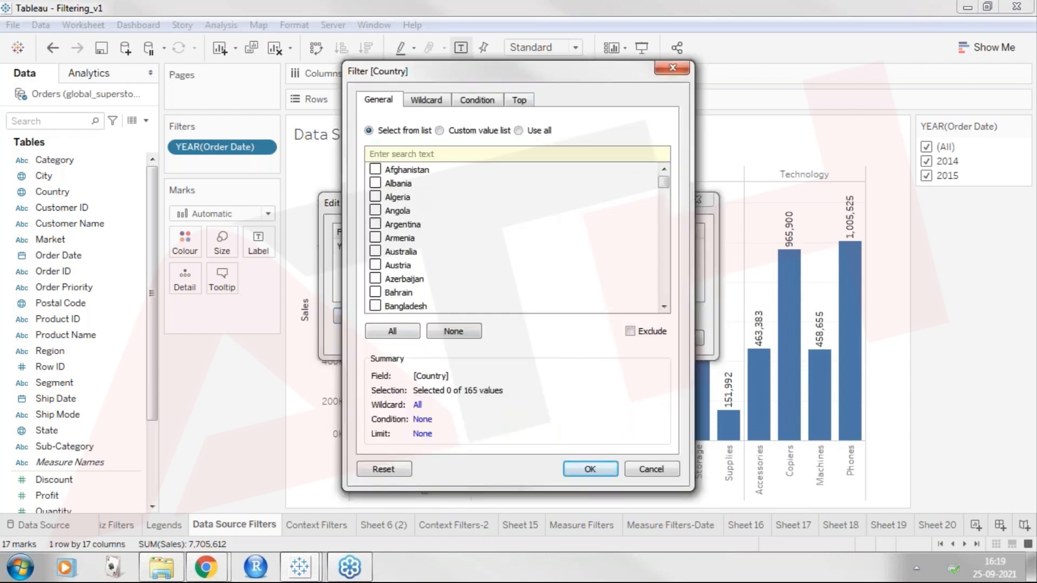
type("uni")
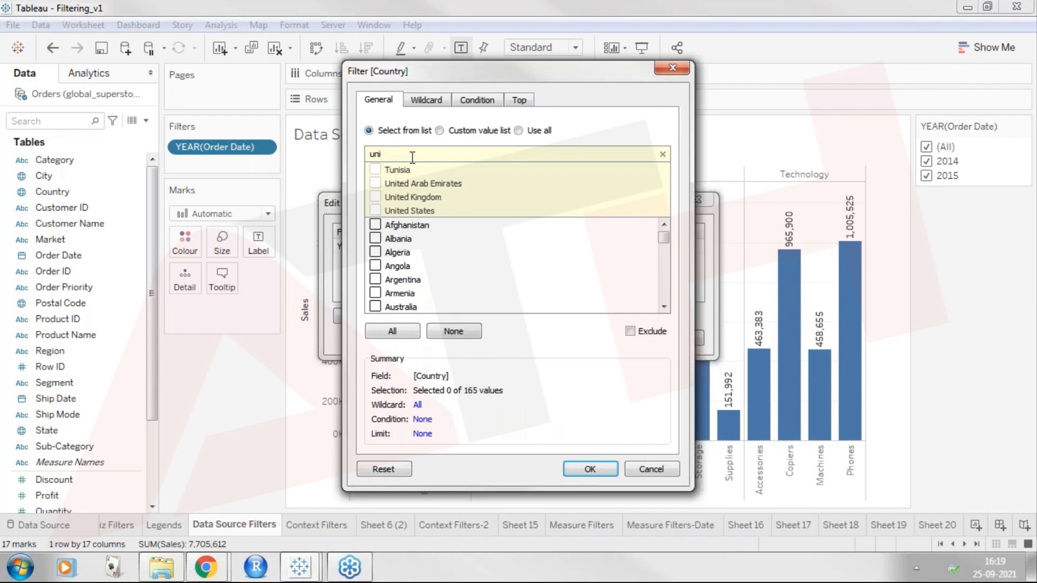
left_click(375, 211)
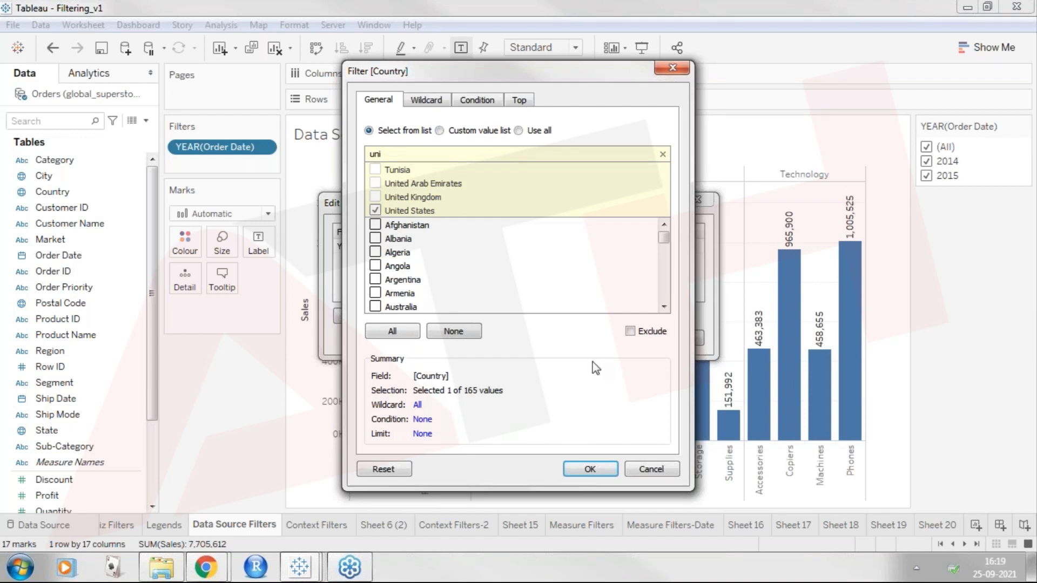
left_click(590, 468)
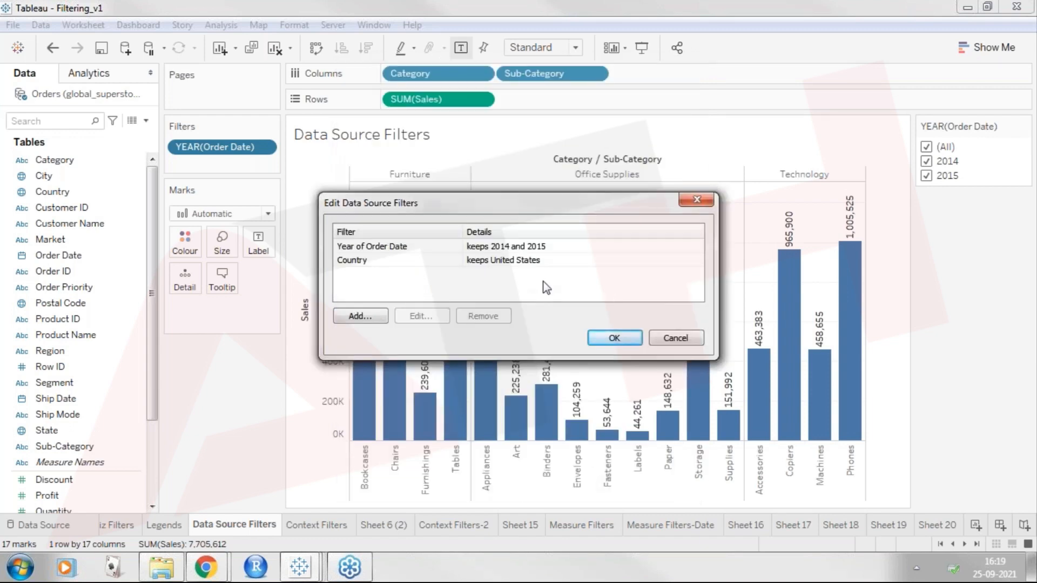
left_click_drag(558, 211, 437, 390)
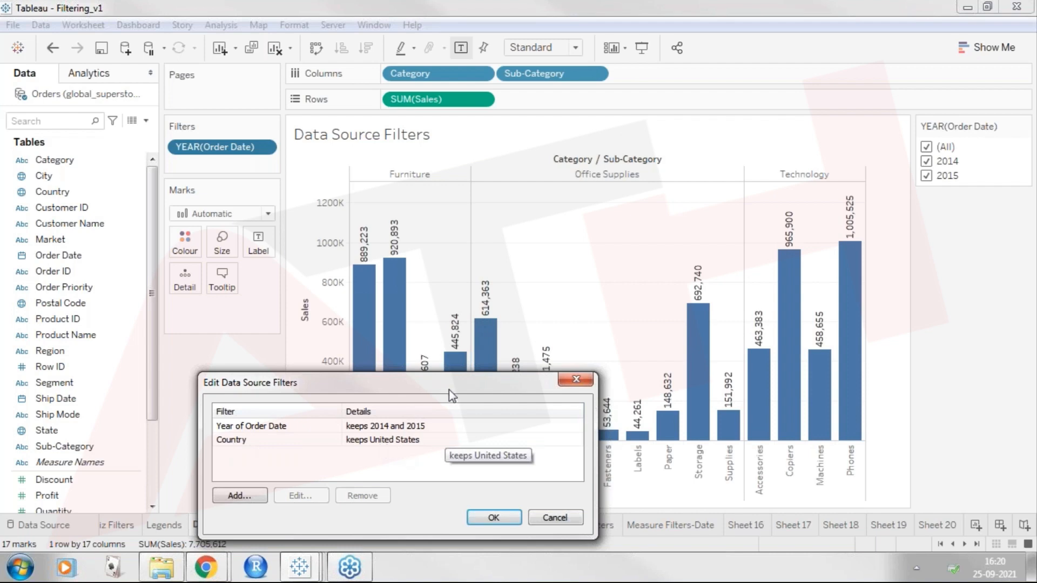
left_click_drag(449, 390, 599, 153)
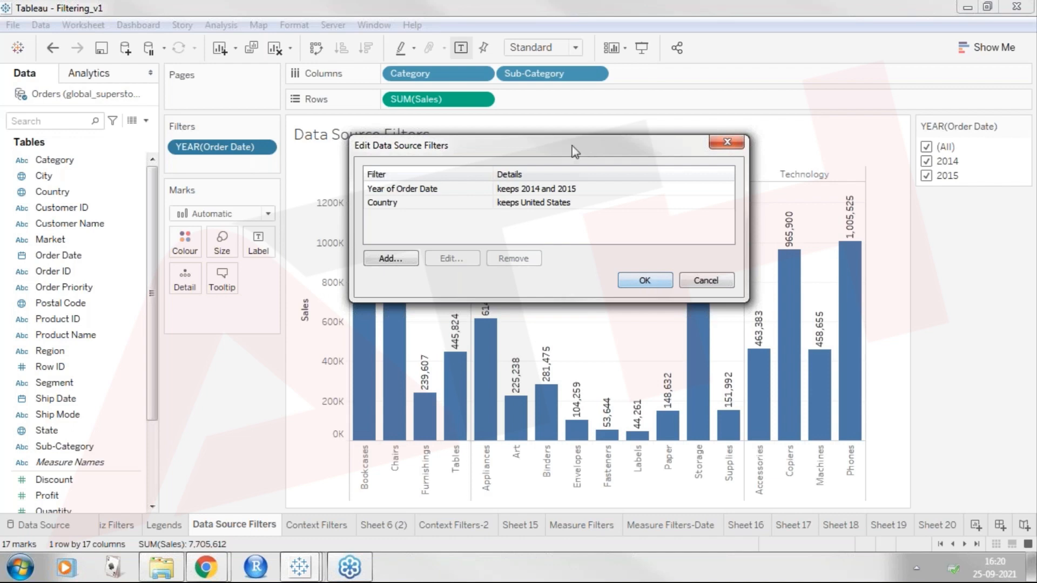
left_click_drag(572, 145, 597, 69)
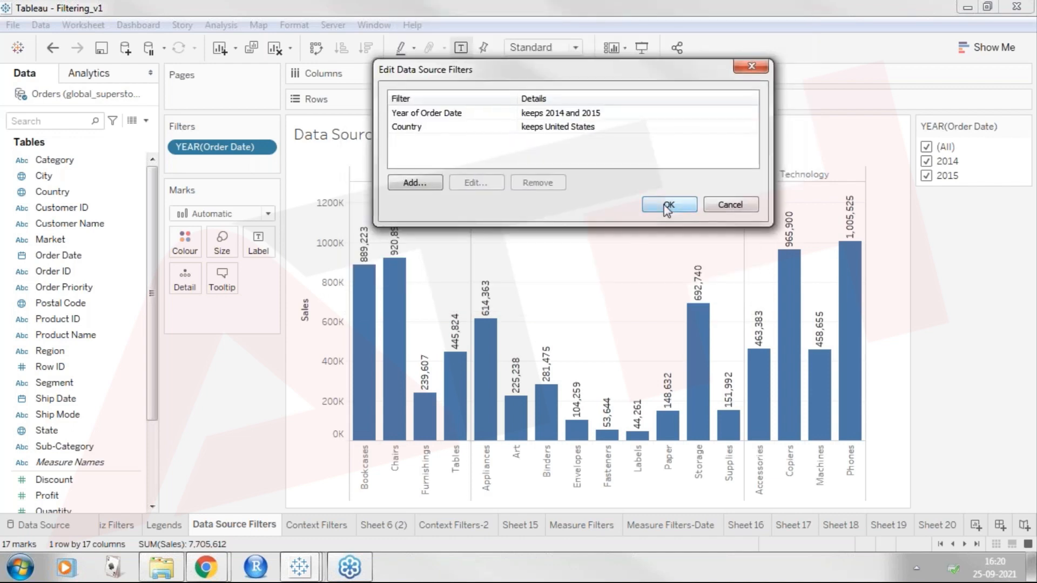
left_click(663, 205)
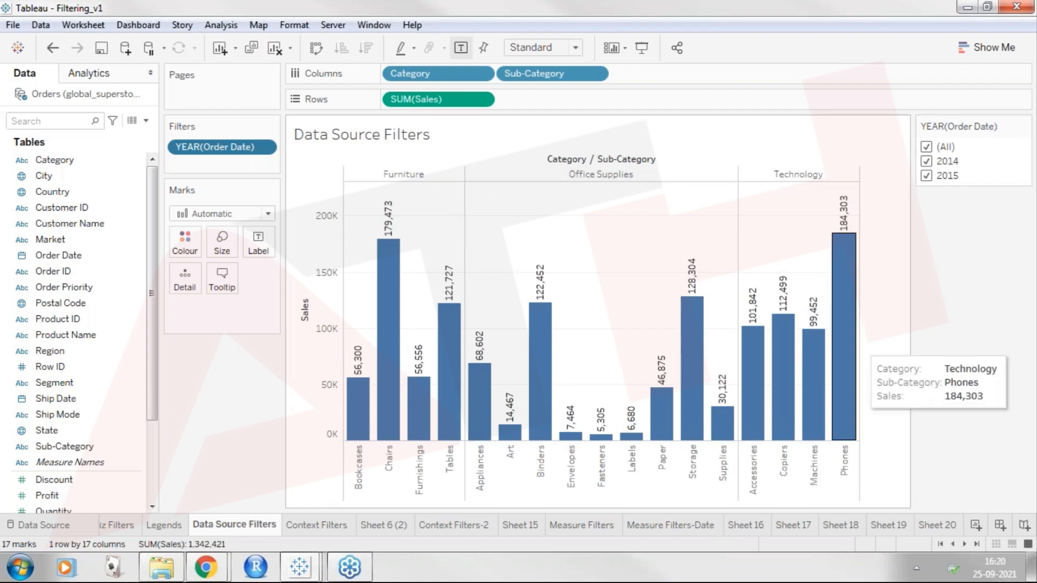
Start another data source filter on Orders (global_superstore_2016) for Product Name, using selection from the list with all values cleared.
left_click(13, 25)
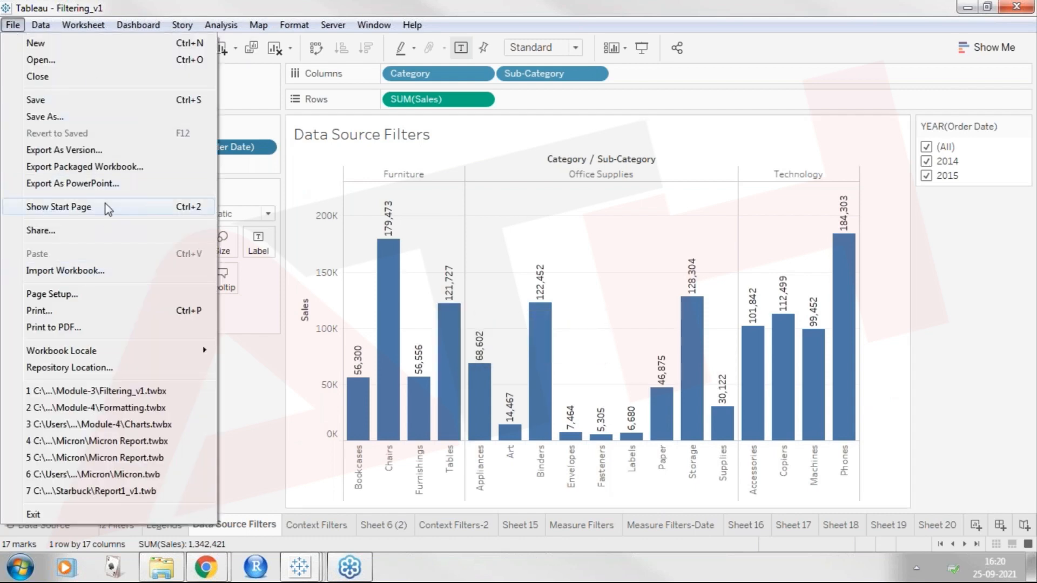
mouse_move(51, 26)
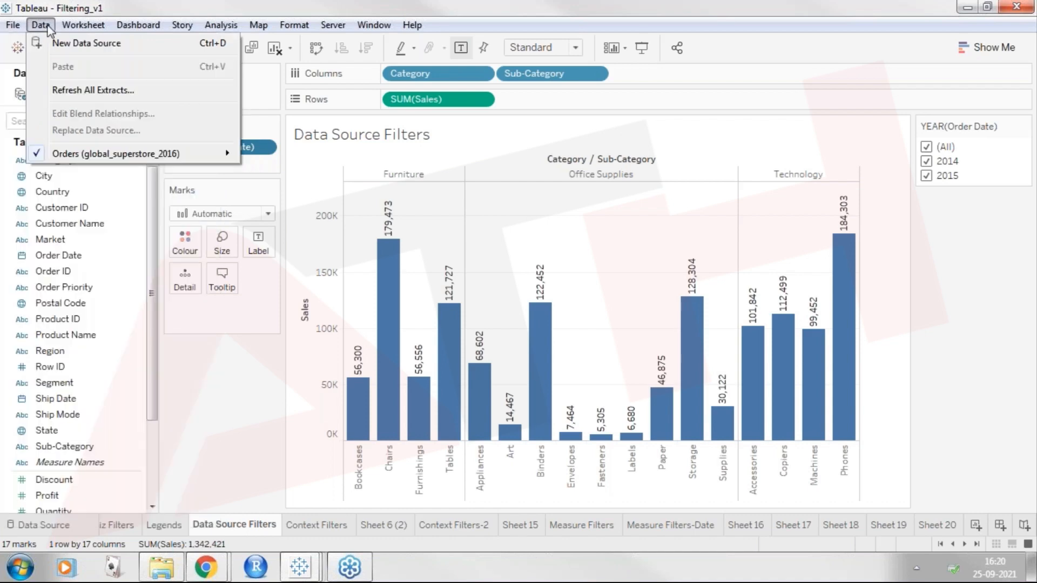
mouse_move(124, 154)
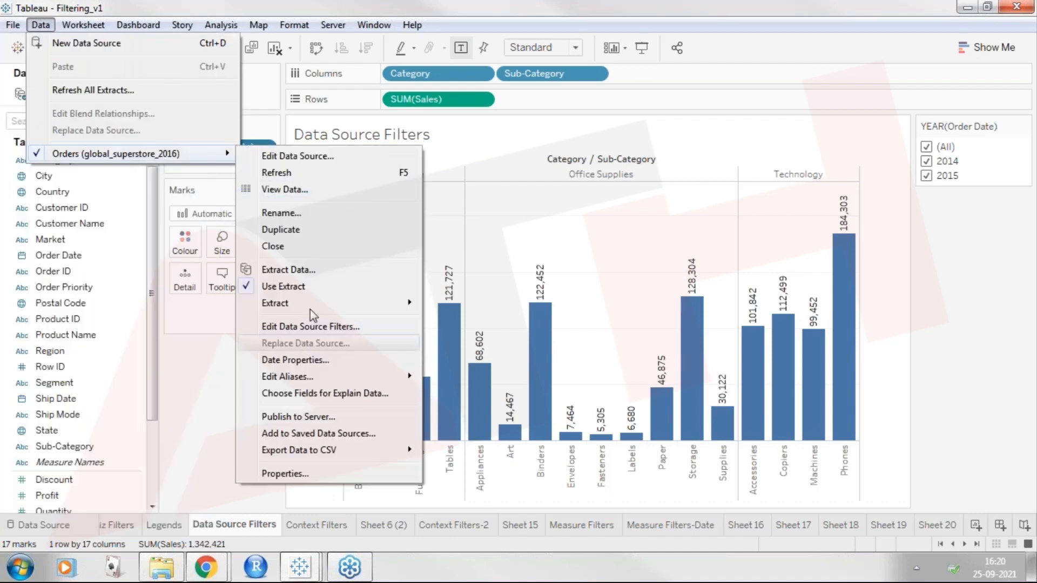
left_click(332, 327)
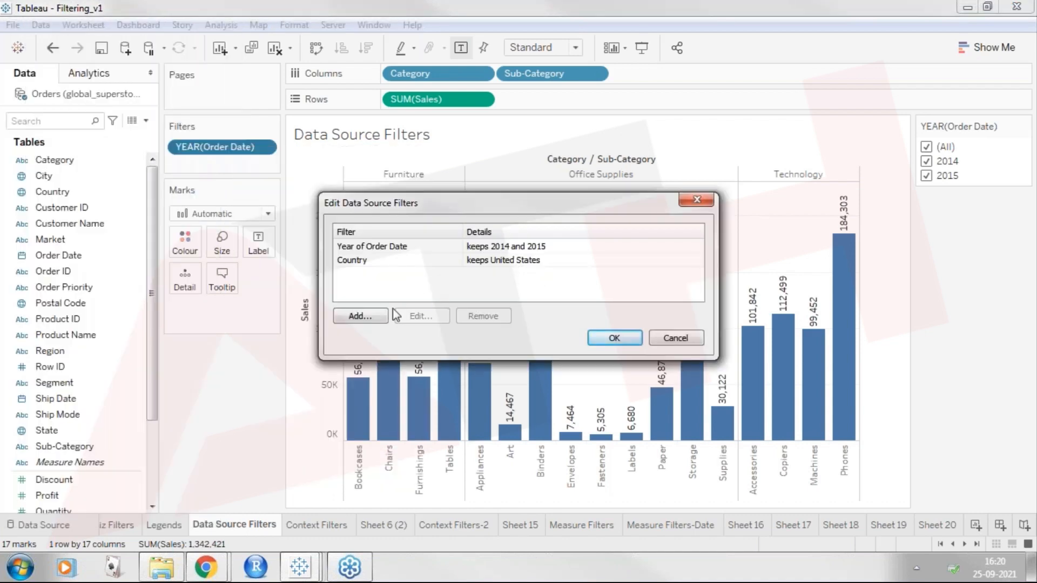
left_click(367, 318)
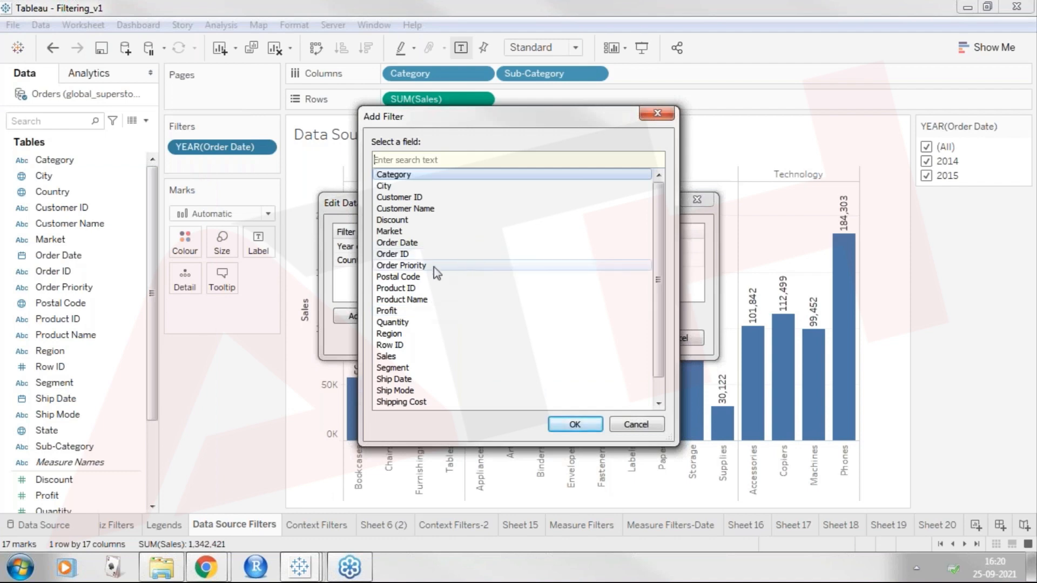
left_click(449, 303)
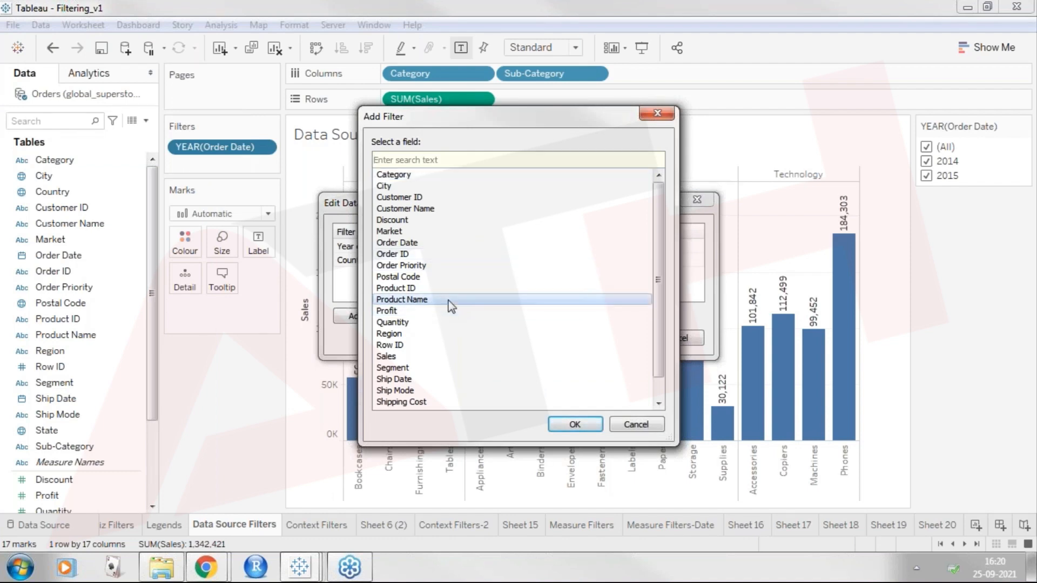
key("Escape")
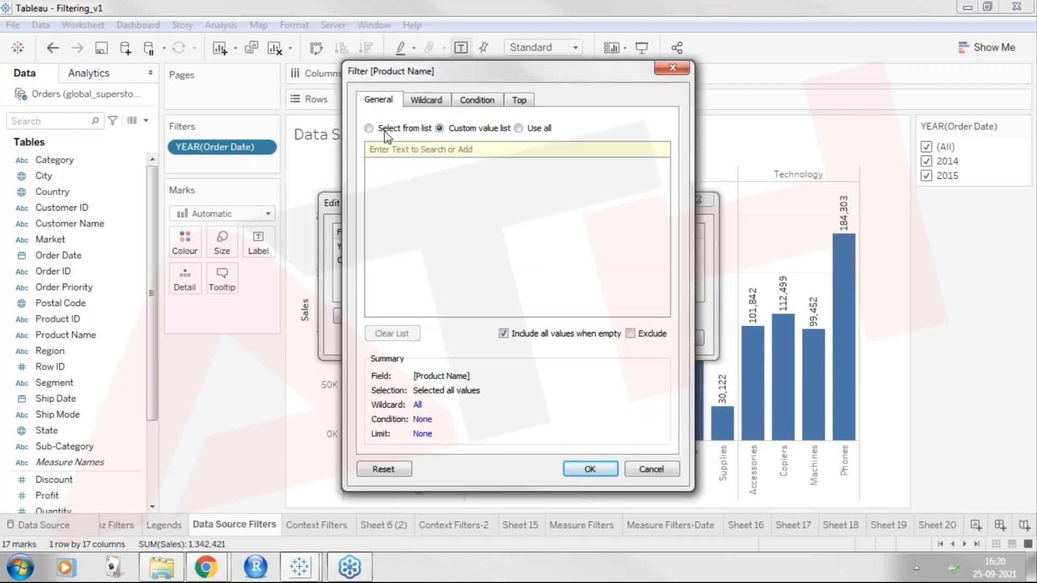
left_click(369, 130)
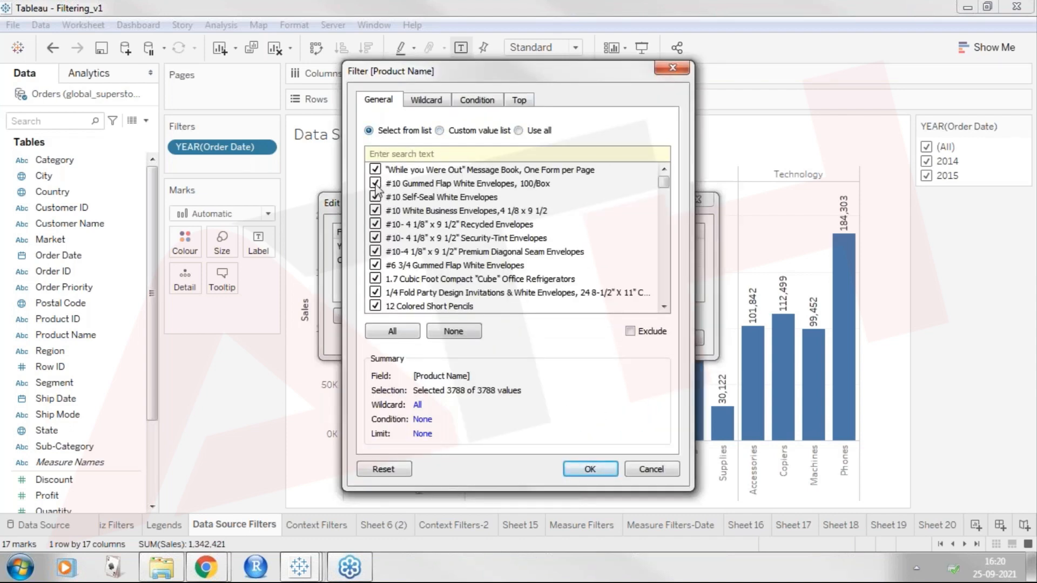
left_click(471, 331)
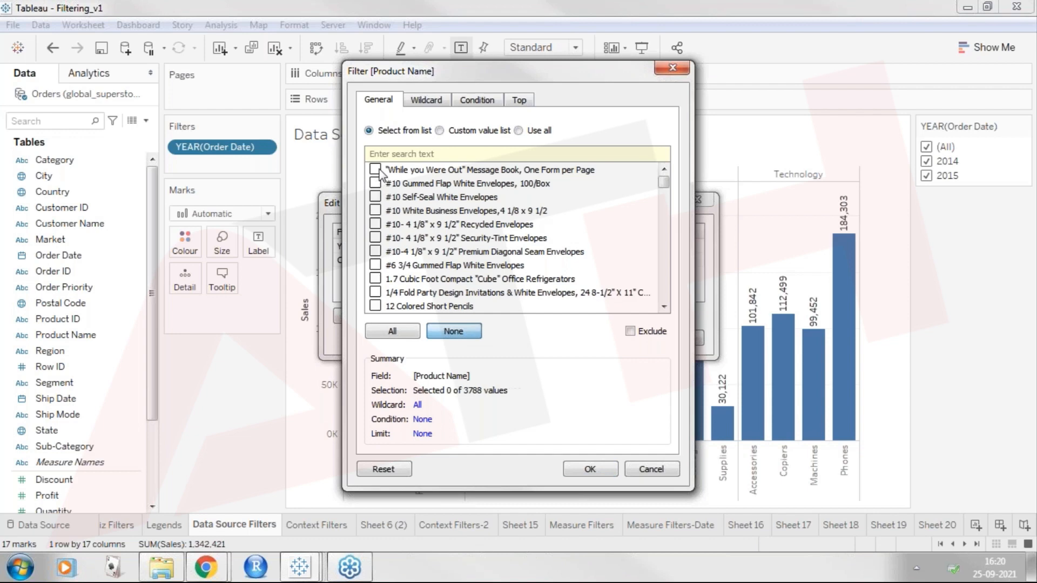
Include nine products from the beginning of the Product Name list, starting with the "While you Were Out" Message Book.
left_click(376, 170)
left_click(375, 183)
left_click(376, 196)
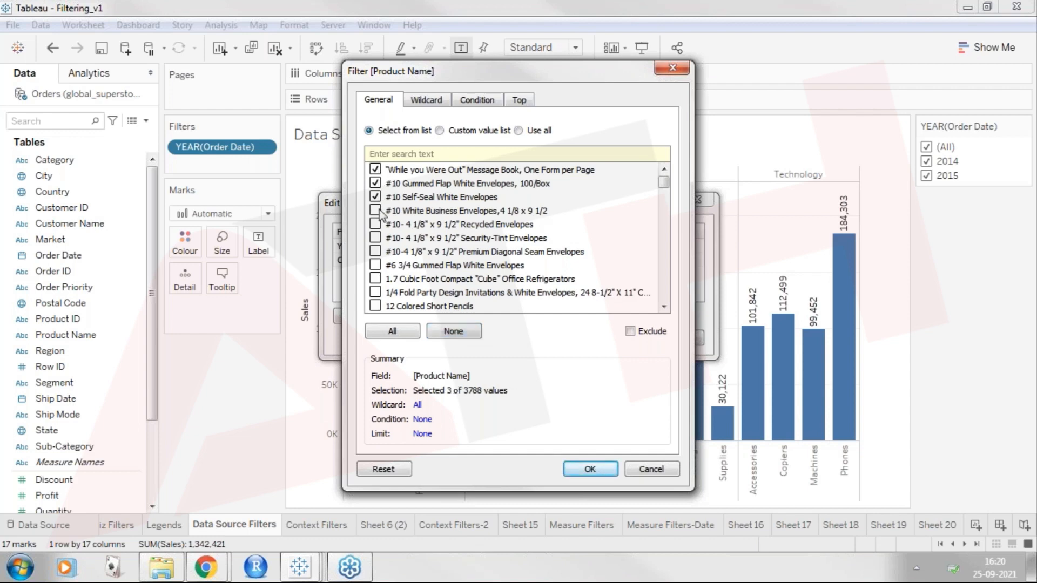
left_click(376, 210)
left_click(375, 224)
left_click(375, 237)
left_click(375, 265)
left_click(375, 278)
scroll(379, 299, "down", 2)
left_click(376, 251)
Include the white 3D Systems Cube Printer and the 3M Hangers, Office Air Cleaner, Organizer Strips and Polarizing Light Filter Sleeves in the Product Name filter.
scroll(374, 288, "down", 3)
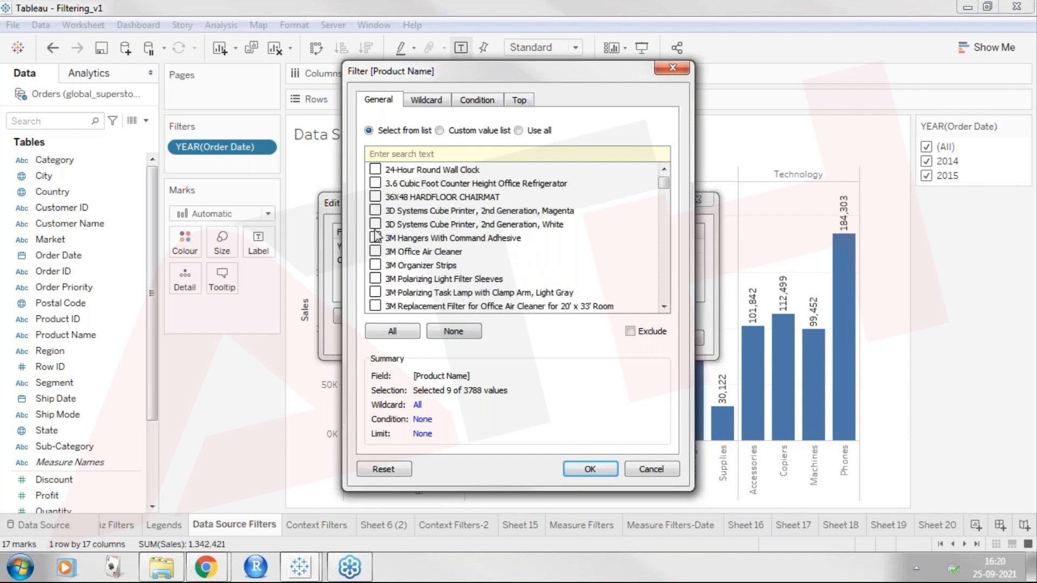
left_click(375, 225)
left_click(375, 237)
left_click(376, 251)
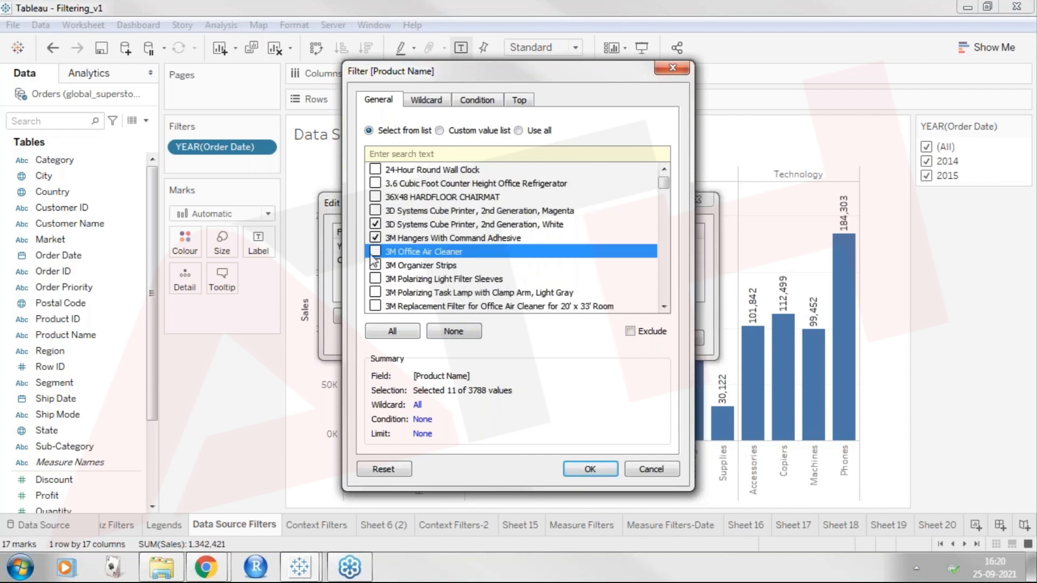
left_click(375, 265)
left_click(375, 278)
Include Acco 3-Hole Punch and its Clear and Durable versions in the Product Name filter, and apply the data source filters.
scroll(388, 278, "down", 4)
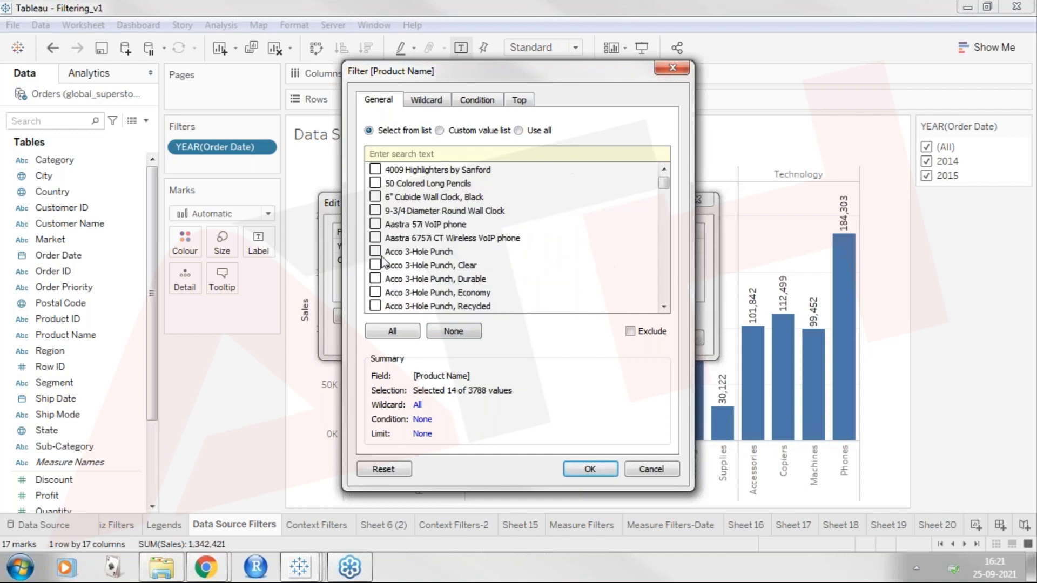
left_click(375, 251)
left_click(375, 278)
left_click(375, 265)
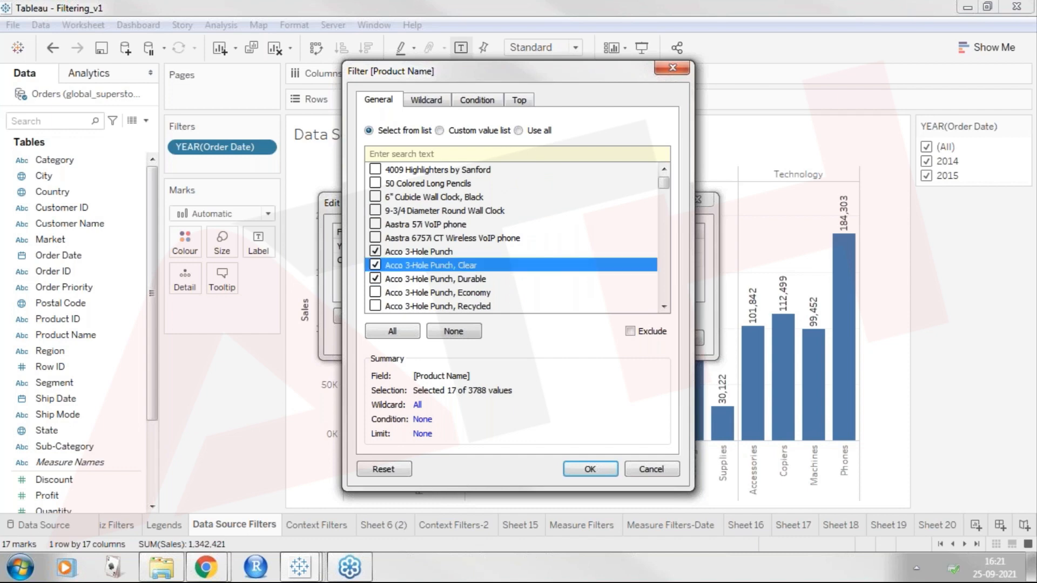
left_click(590, 469)
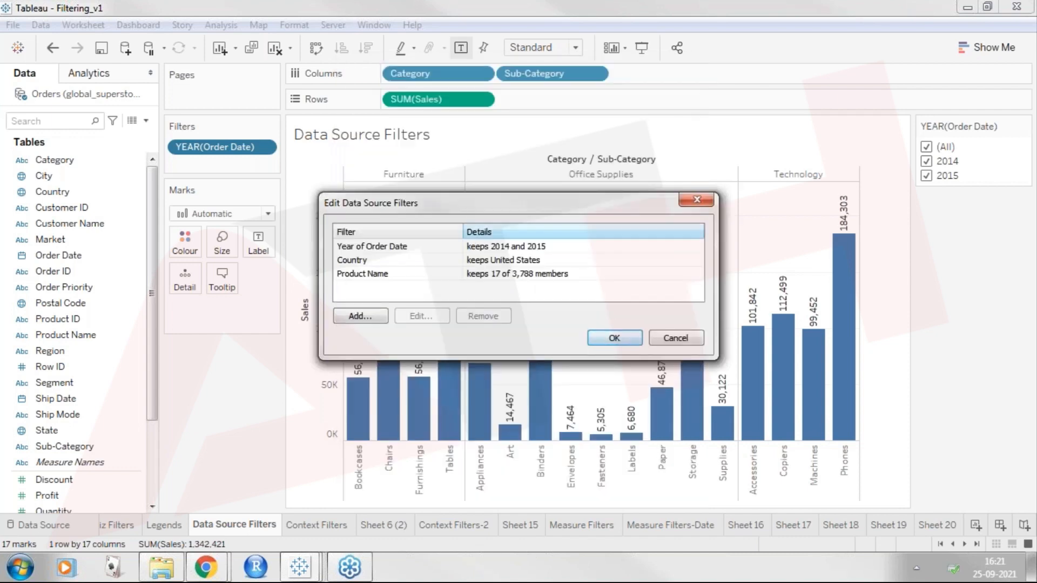
left_click_drag(601, 211, 724, 58)
left_click(745, 185)
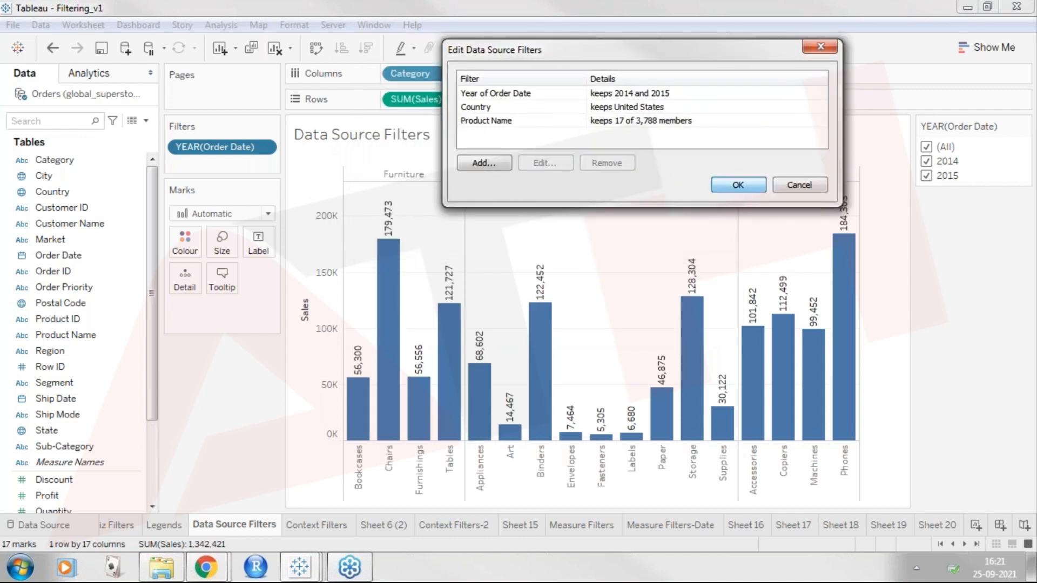